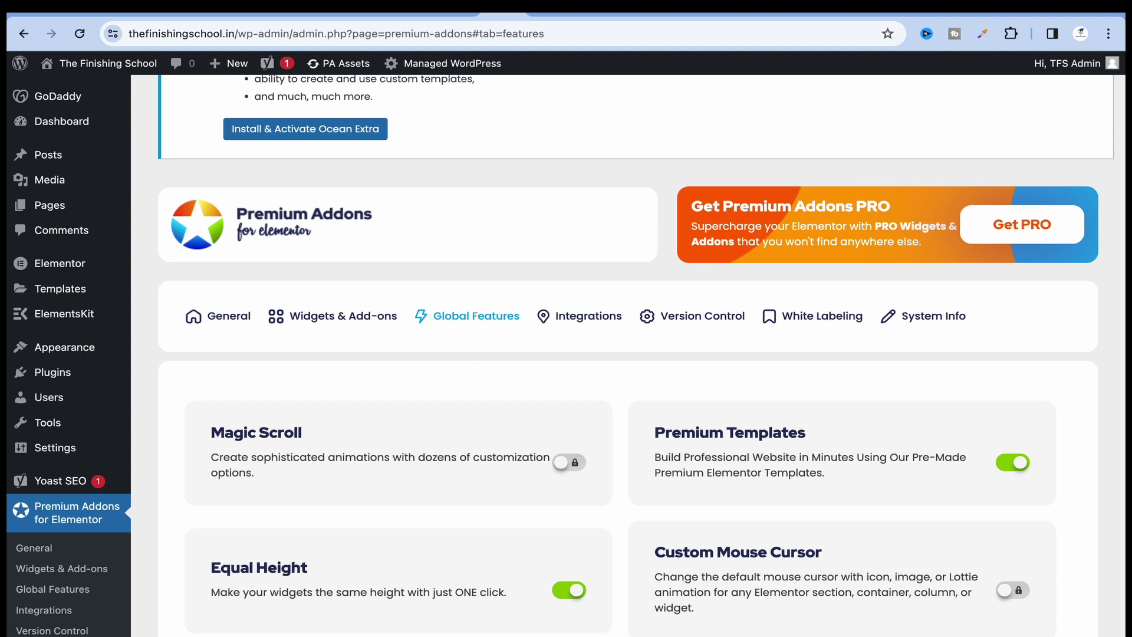
Open the workshop page at prosares.com/workshop/ in the browser.
left_click(564, 15)
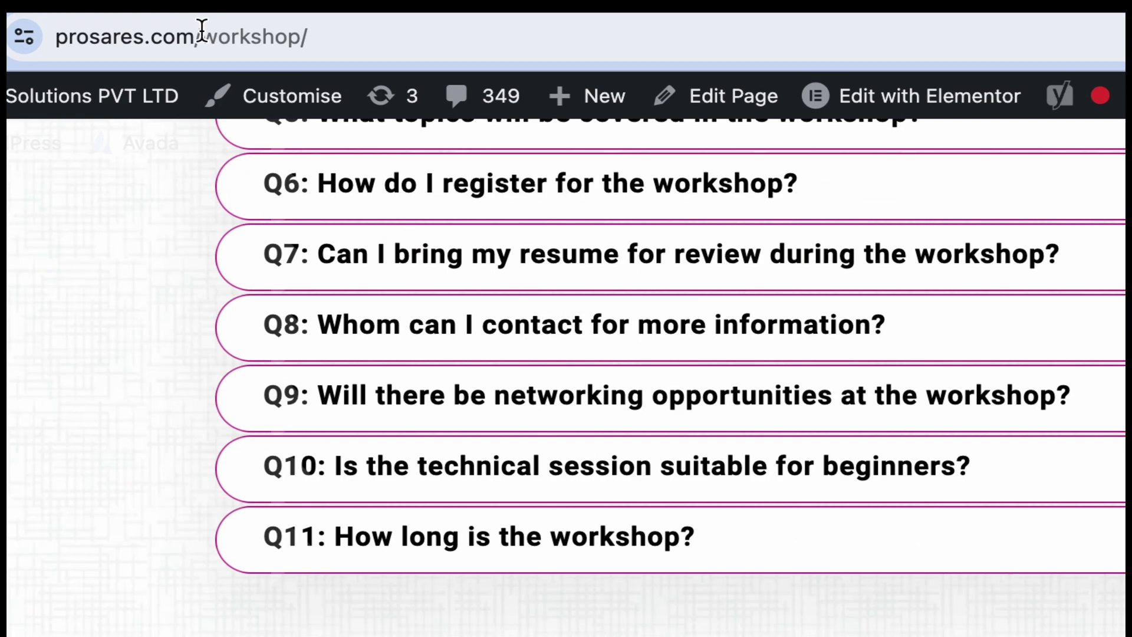
mouse_move(129, 116)
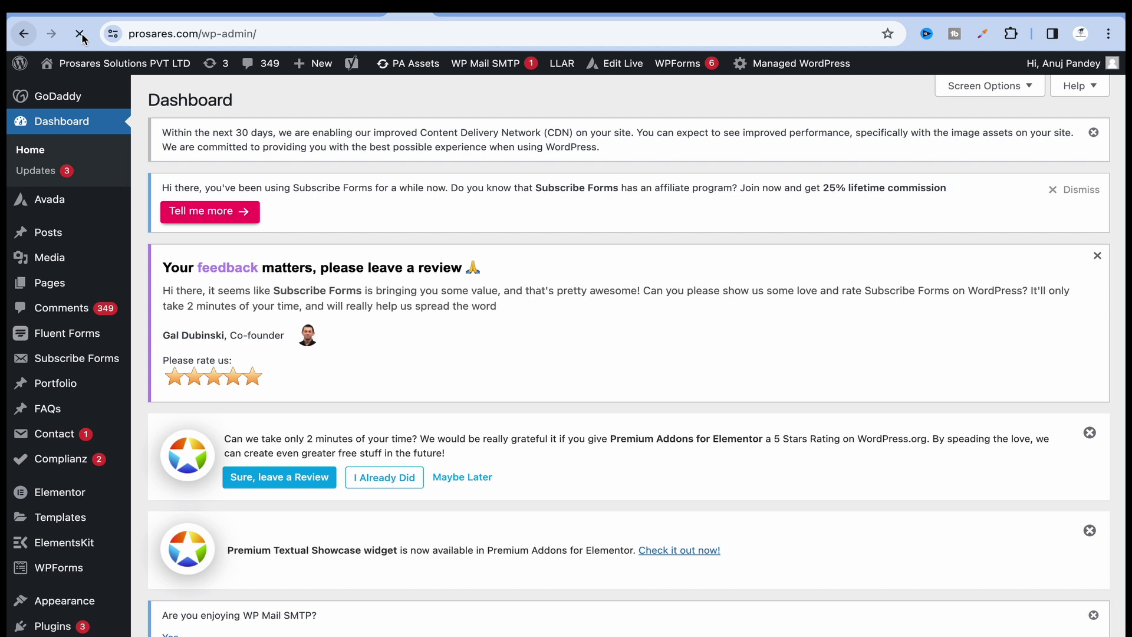
left_click(283, 33)
type("prosares.com/workshop/")
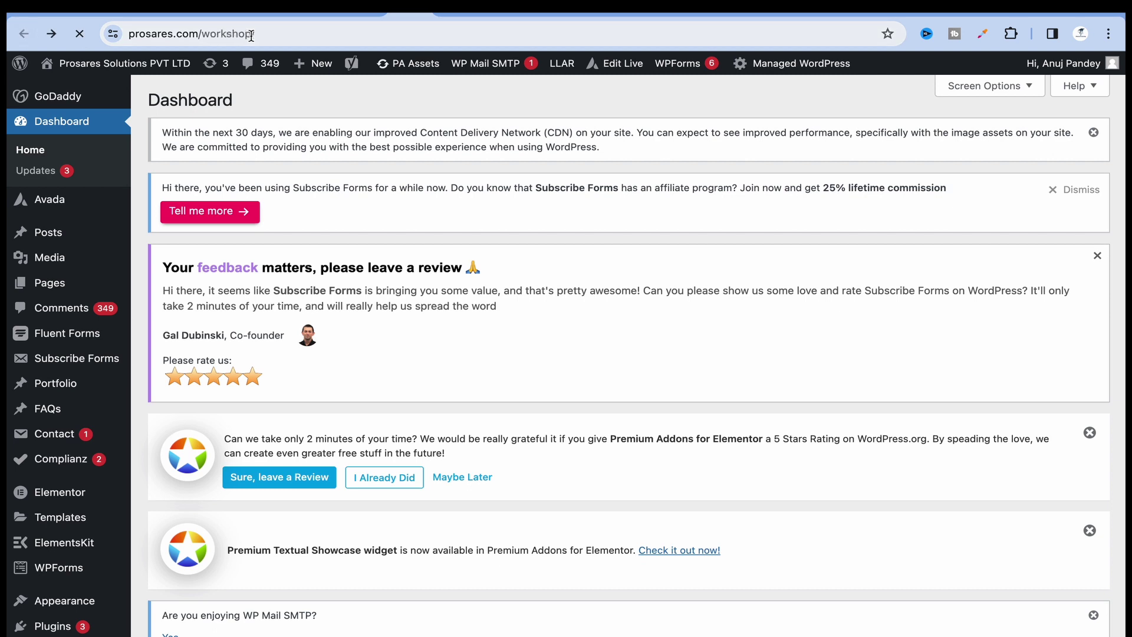
key("Return")
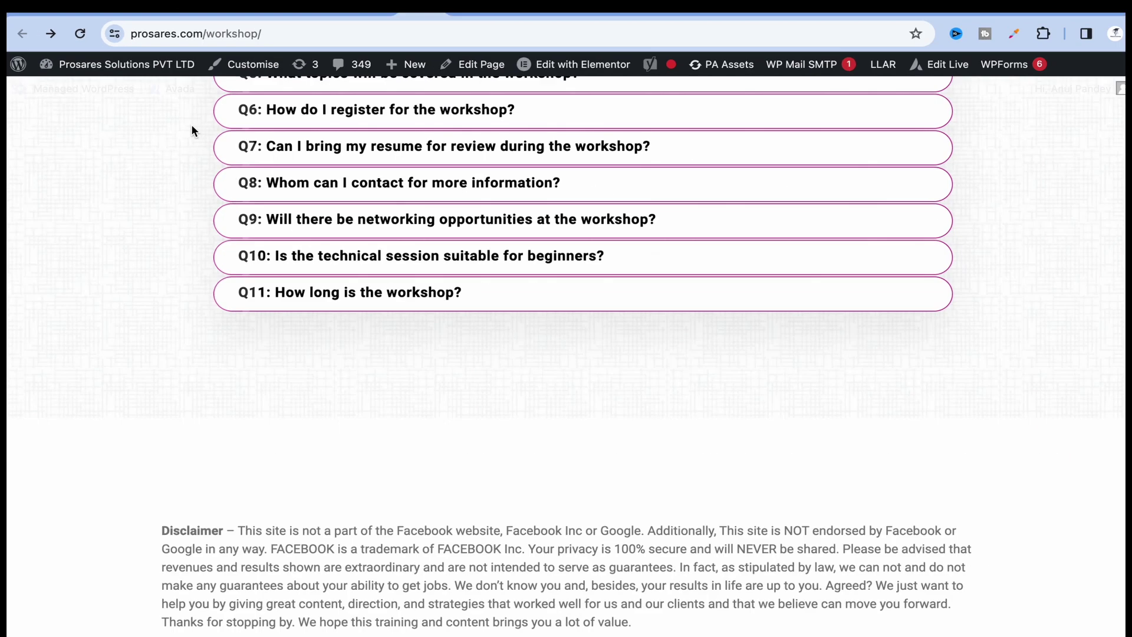
Look over the workshop page in the Elementor editor down to the companies section, and return to the live page.
left_click(550, 14)
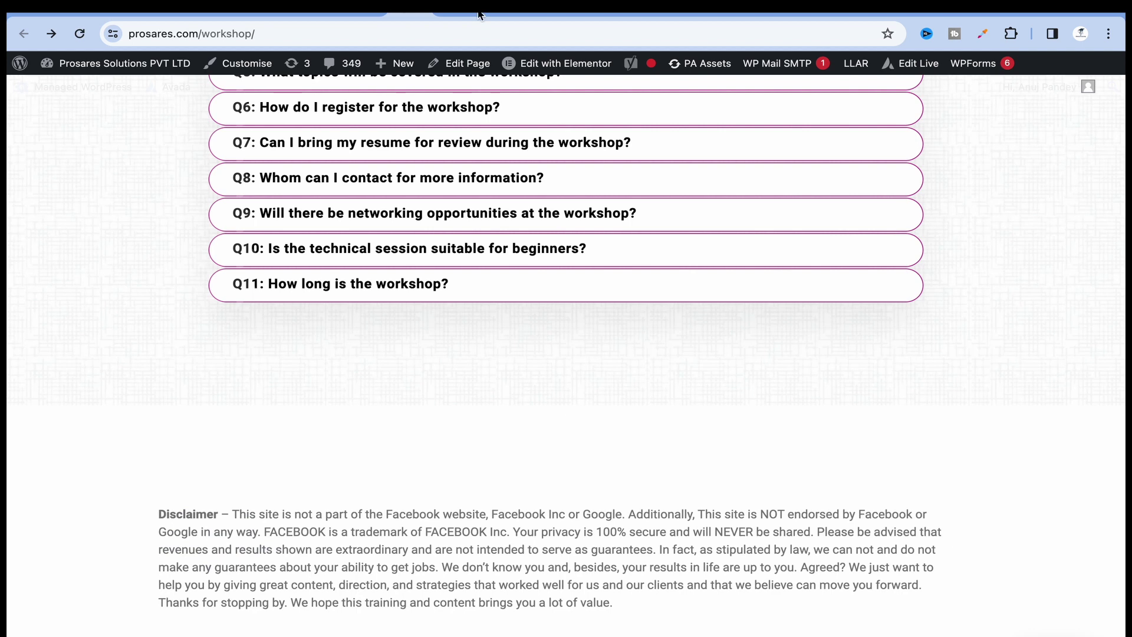
left_click(479, 13)
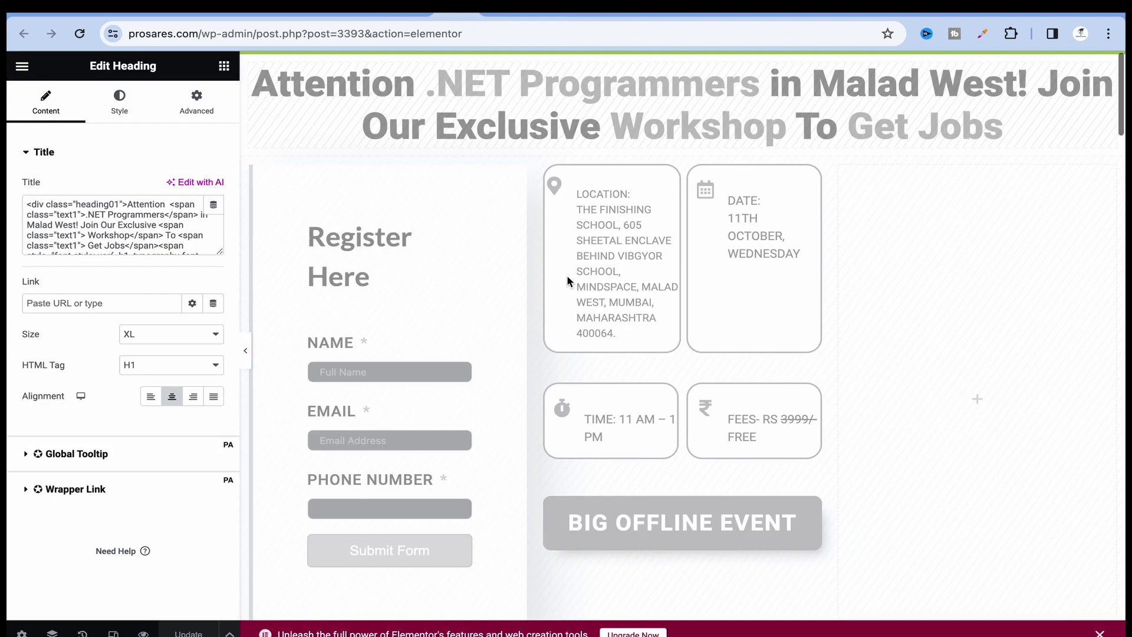
scroll(567, 274, "down", 8)
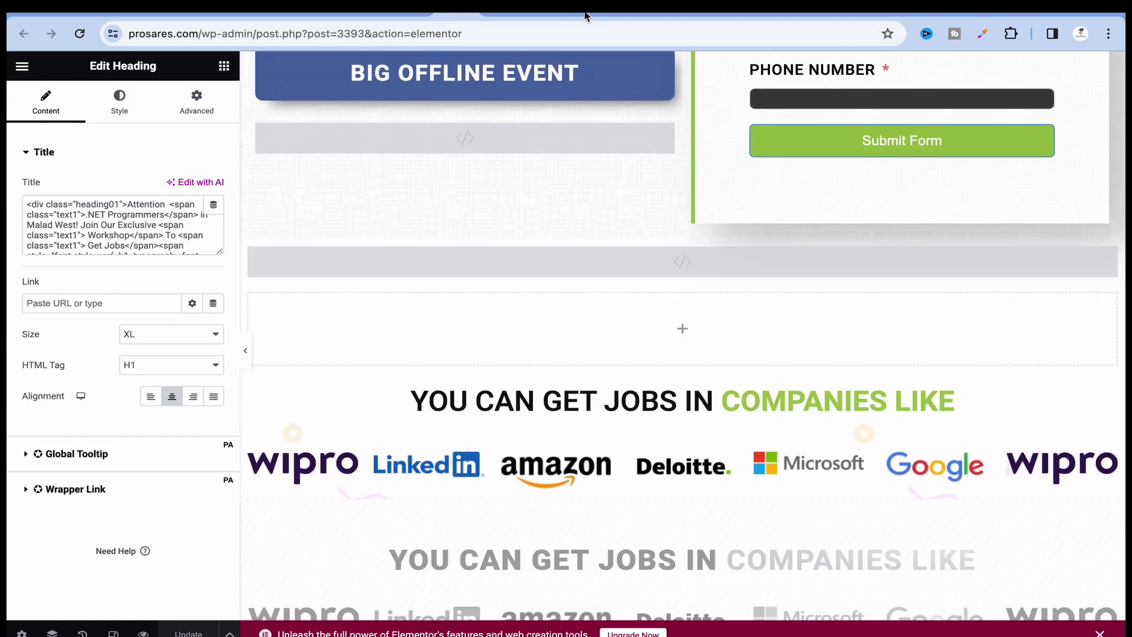
left_click(585, 14)
left_click(463, 14)
left_click(400, 13)
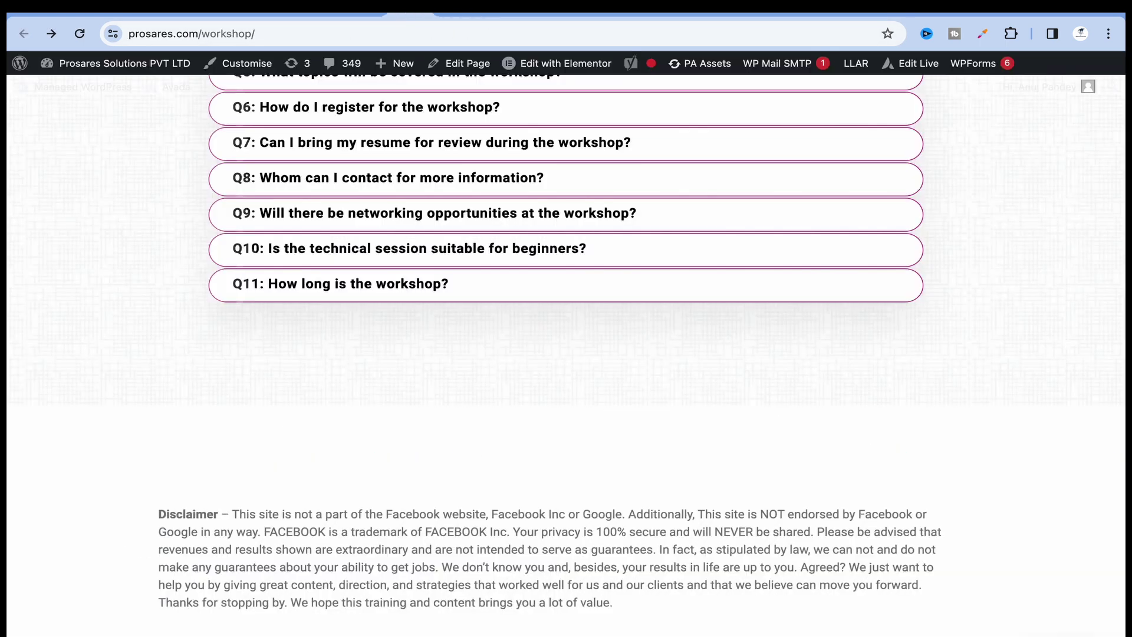
Open the page for adding a new plugin in the prosares.com WordPress admin.
left_click(364, 14)
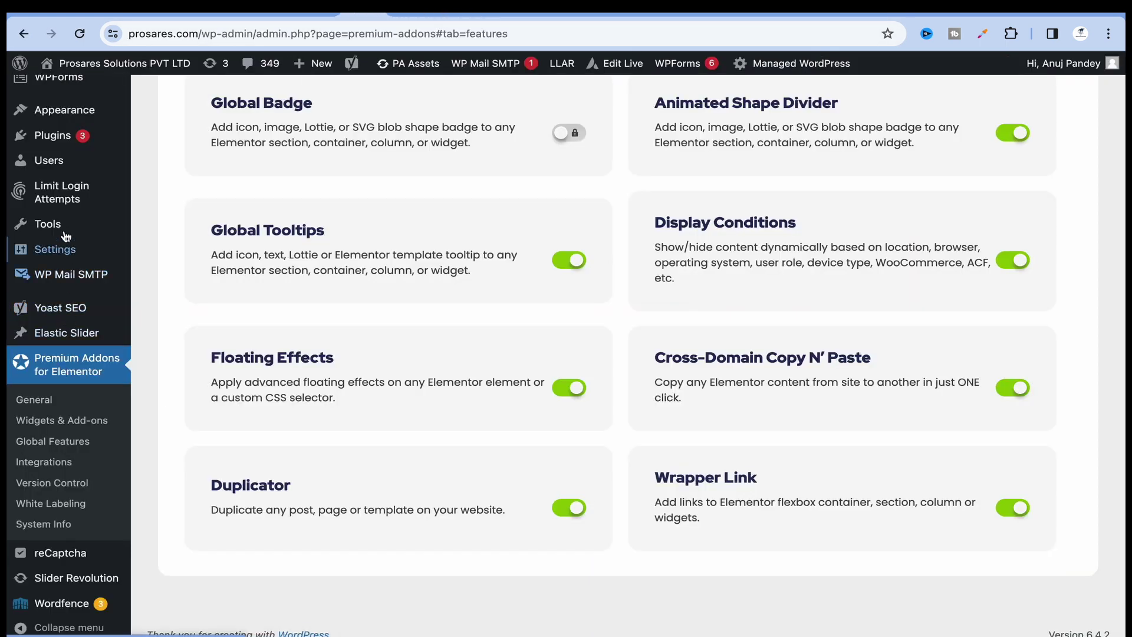
scroll(57, 440, "down", 1)
scroll(57, 440, "up", 15)
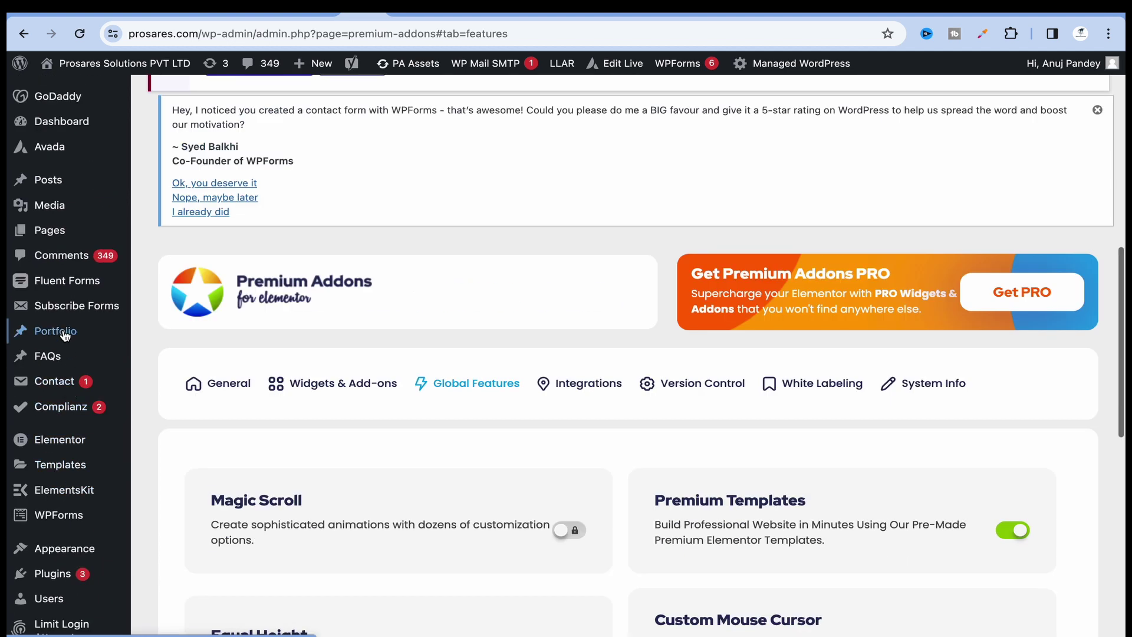
left_click(65, 581)
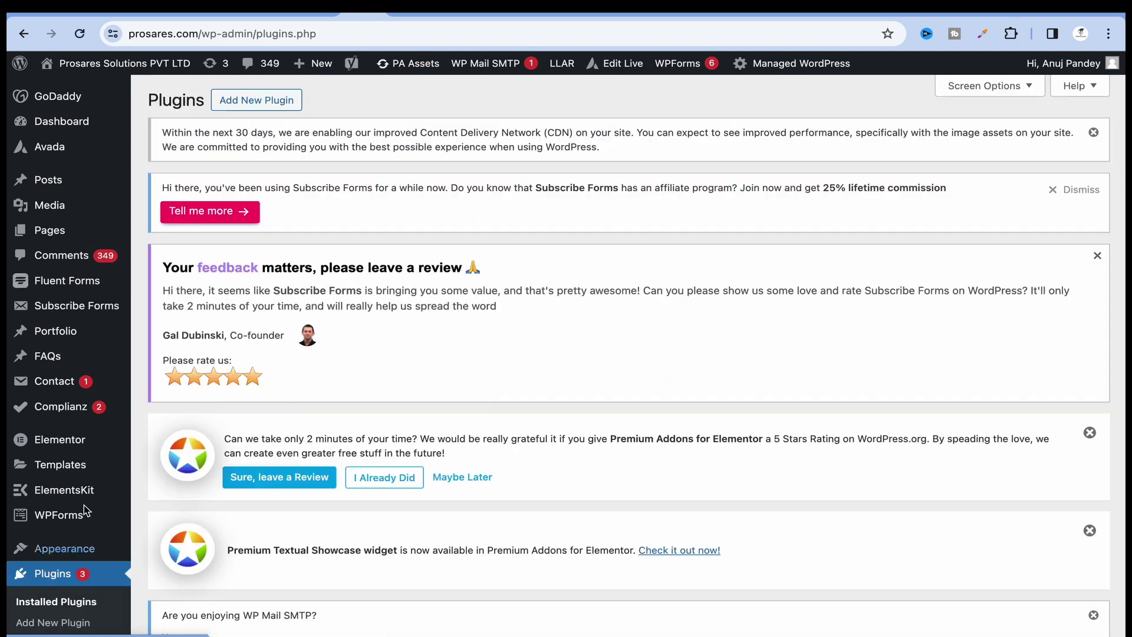
scroll(488, 404, "down", 10)
scroll(505, 401, "up", 10)
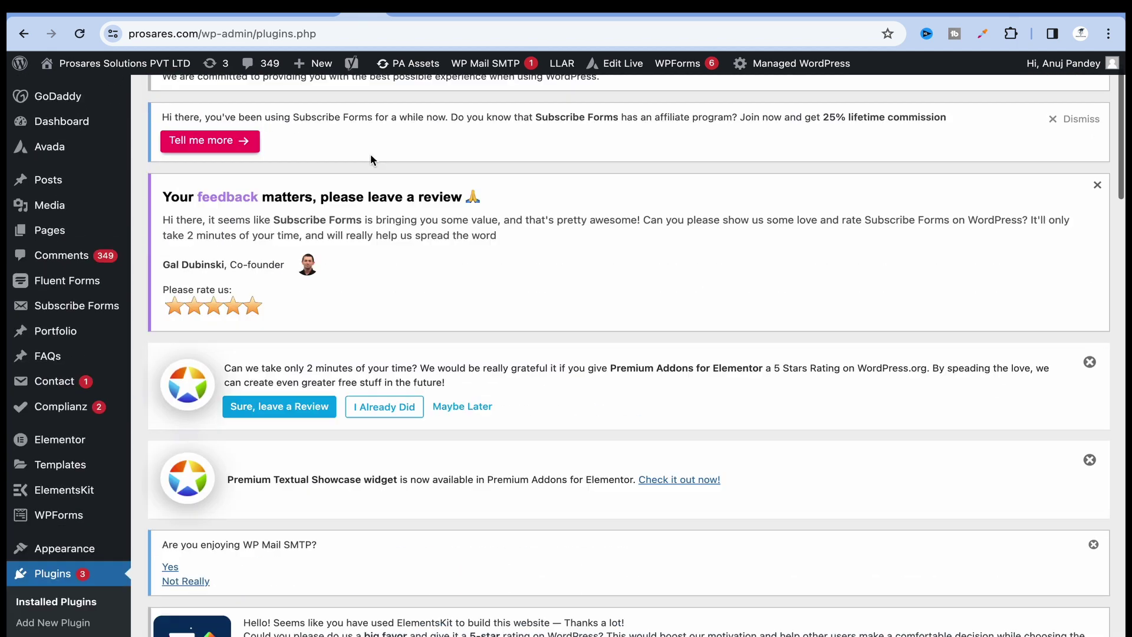
left_click(258, 103)
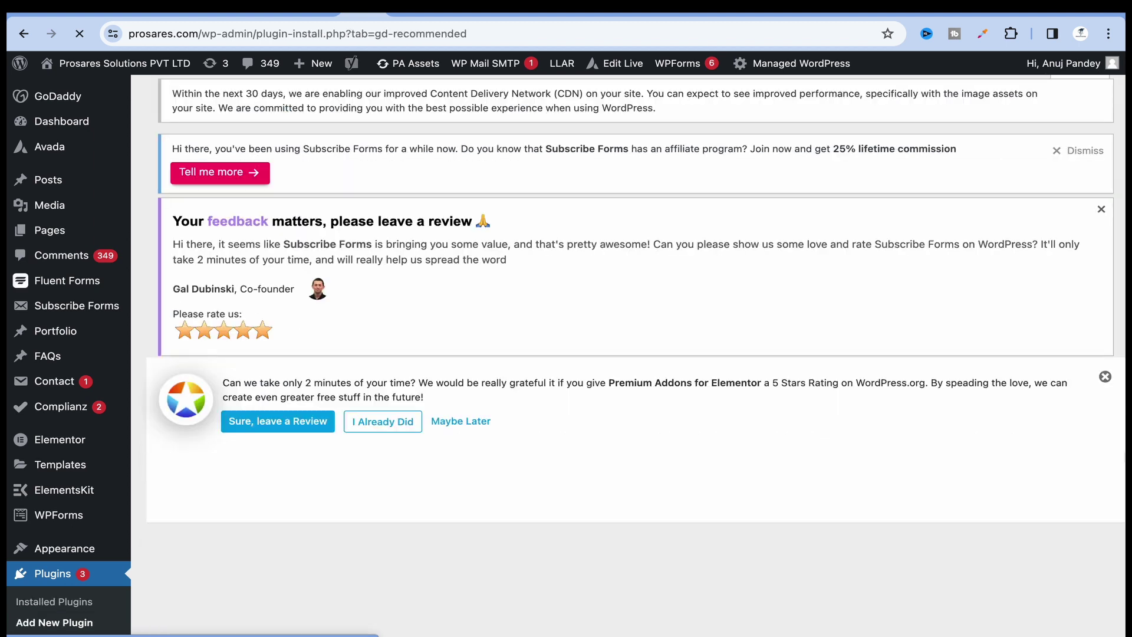
Search the plugin directory for "elementor".
scroll(997, 522, "down", 6)
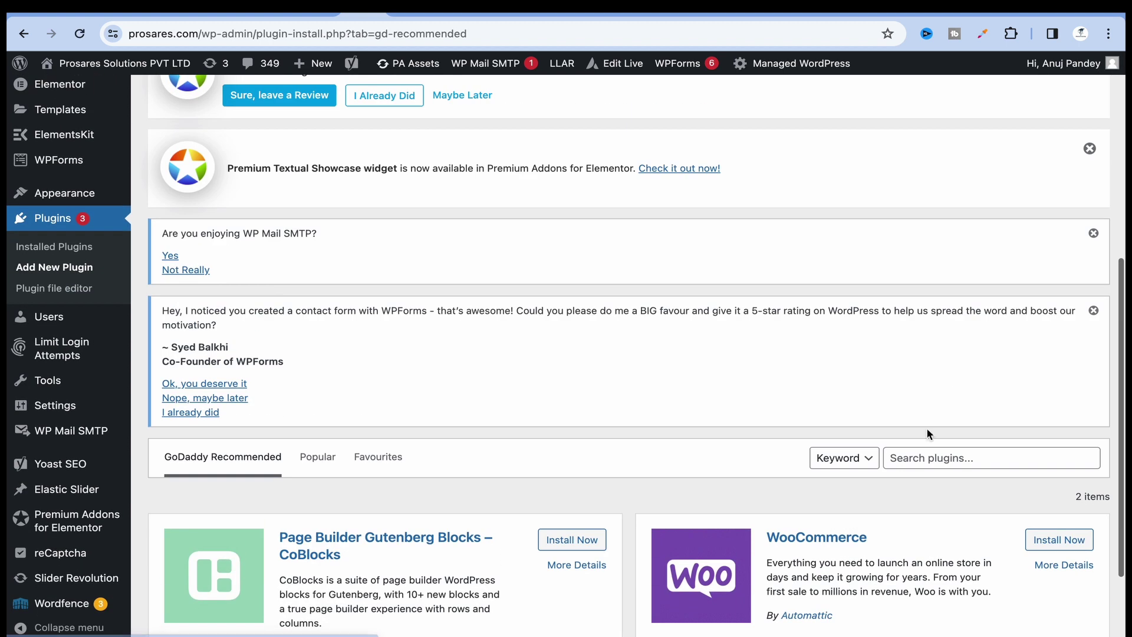
left_click(927, 460)
type("p")
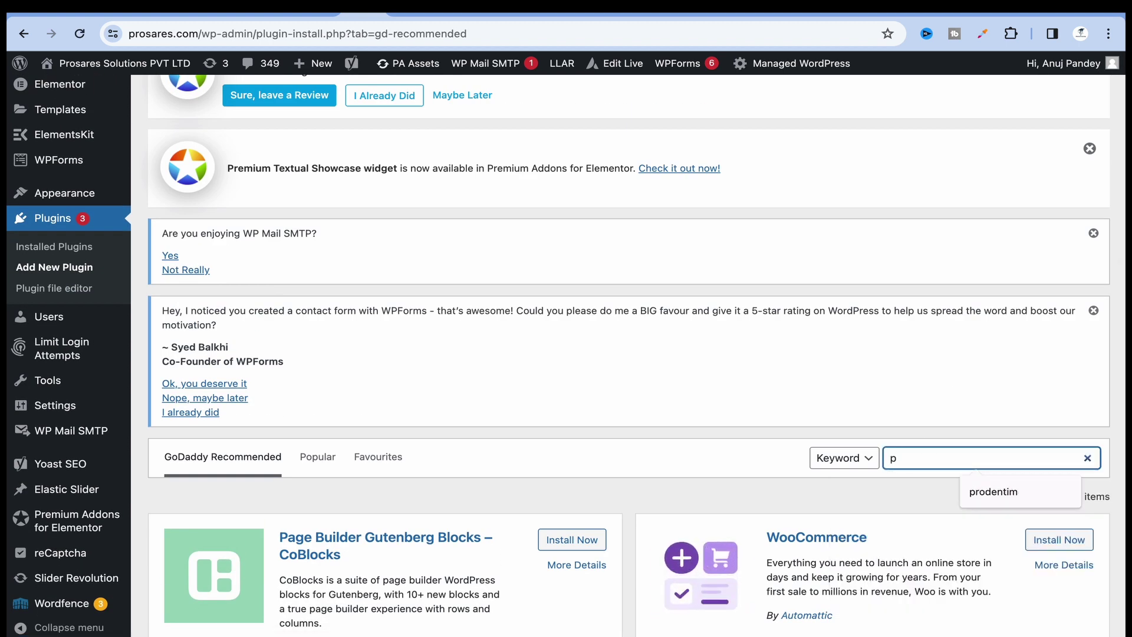
key("BackSpace")
type("e")
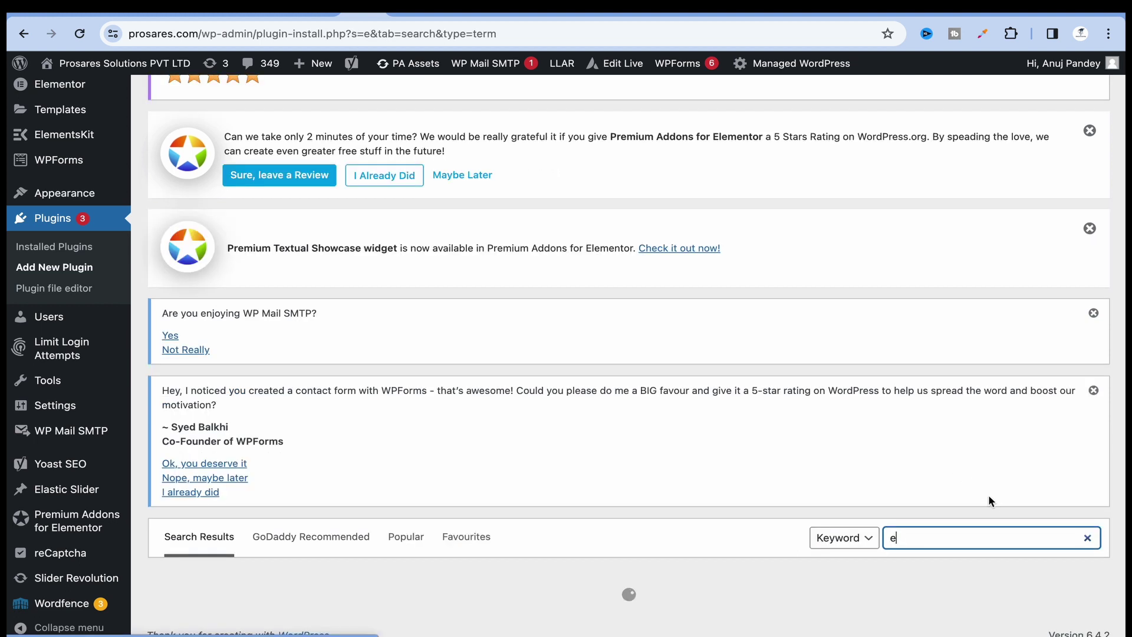
left_click(967, 540)
left_click(979, 571)
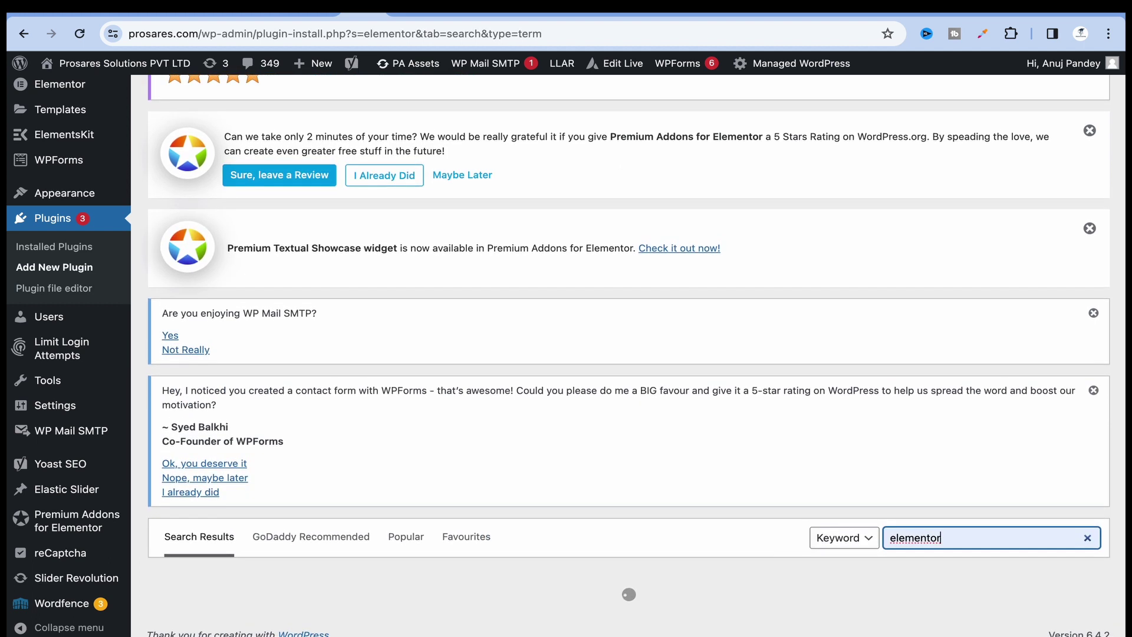
View the details of the Premium Addons for Elementor plugin in the search results and close them.
scroll(863, 512, "down", 9)
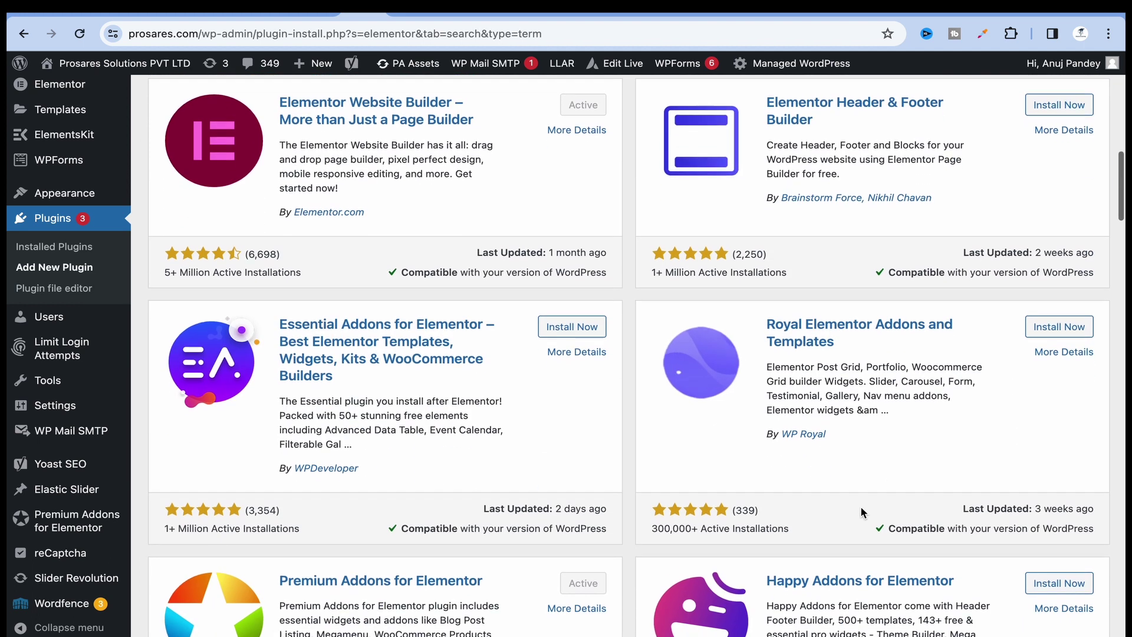
scroll(862, 512, "down", 3)
left_click(458, 405)
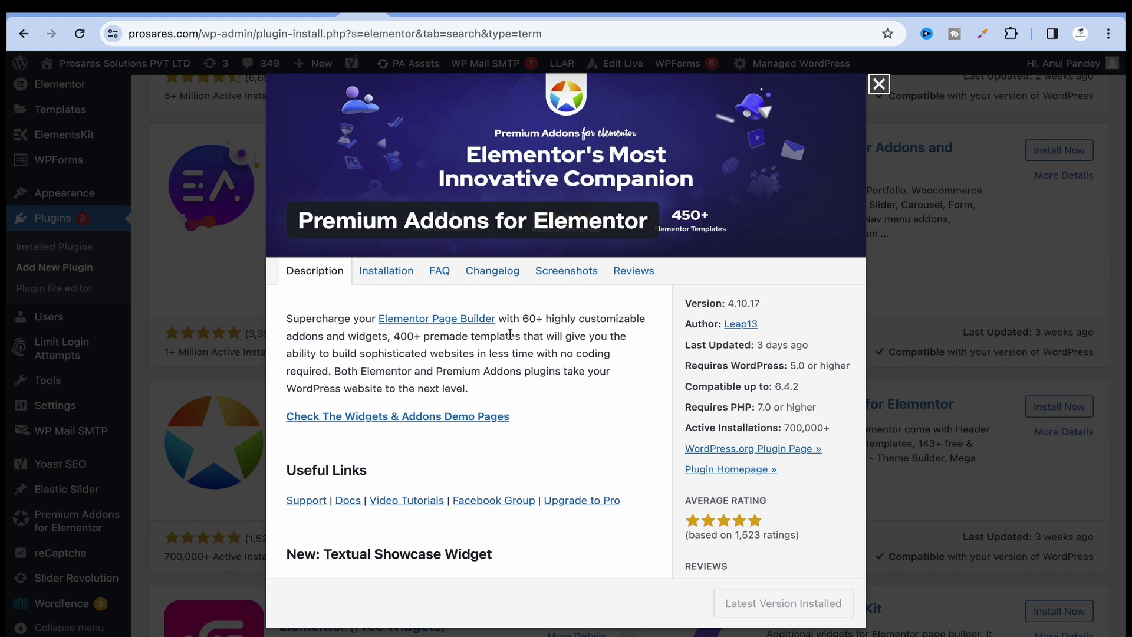
left_click(879, 84)
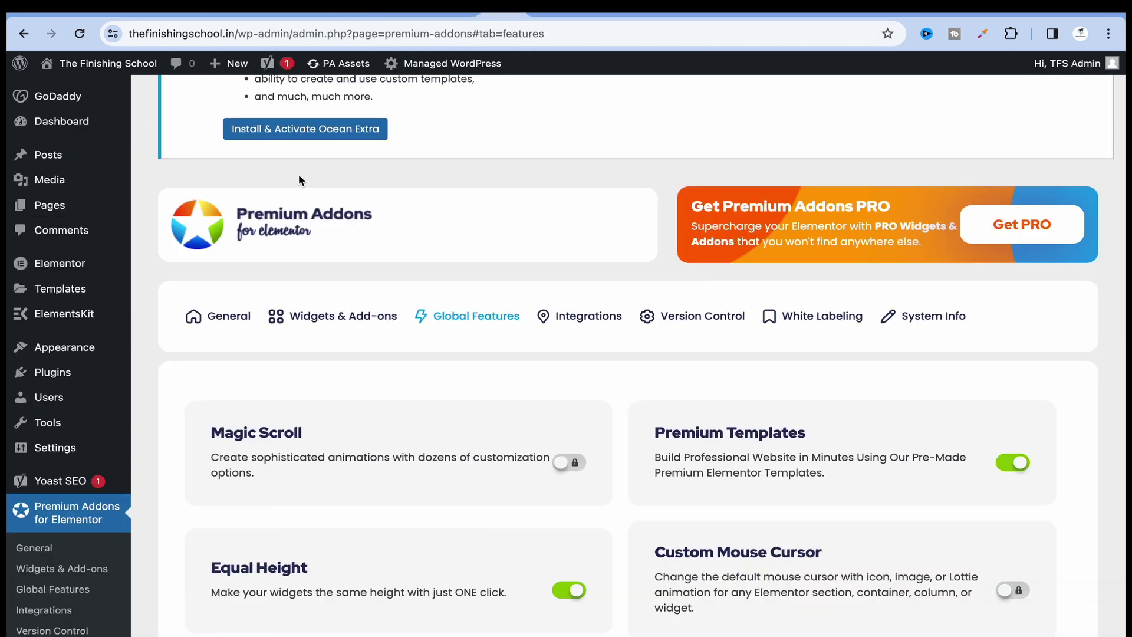
On the thefinishingschool.in admin, open the settings of the installed Premium Addons for Elementor plugin.
mouse_move(69, 327)
left_click(52, 372)
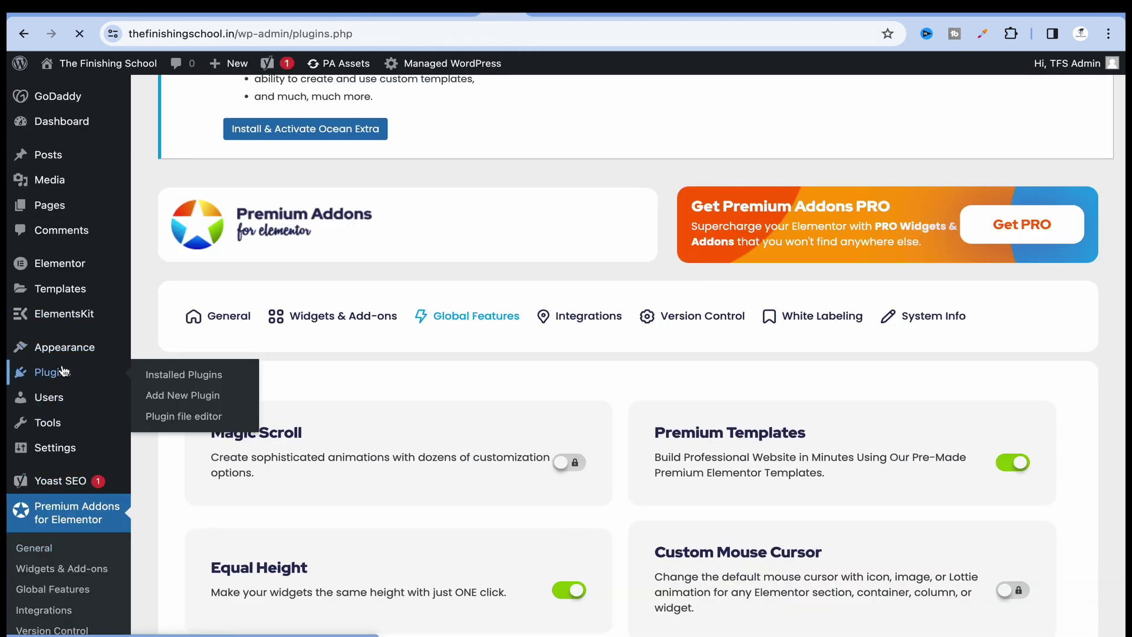
scroll(302, 488, "down", 2)
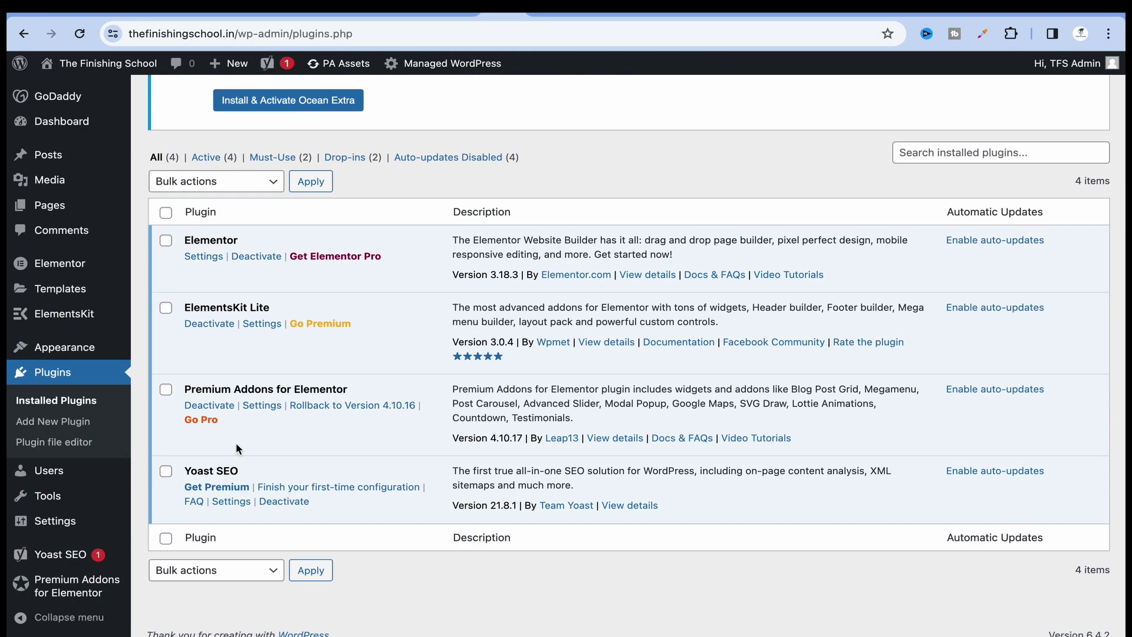
left_click(249, 416)
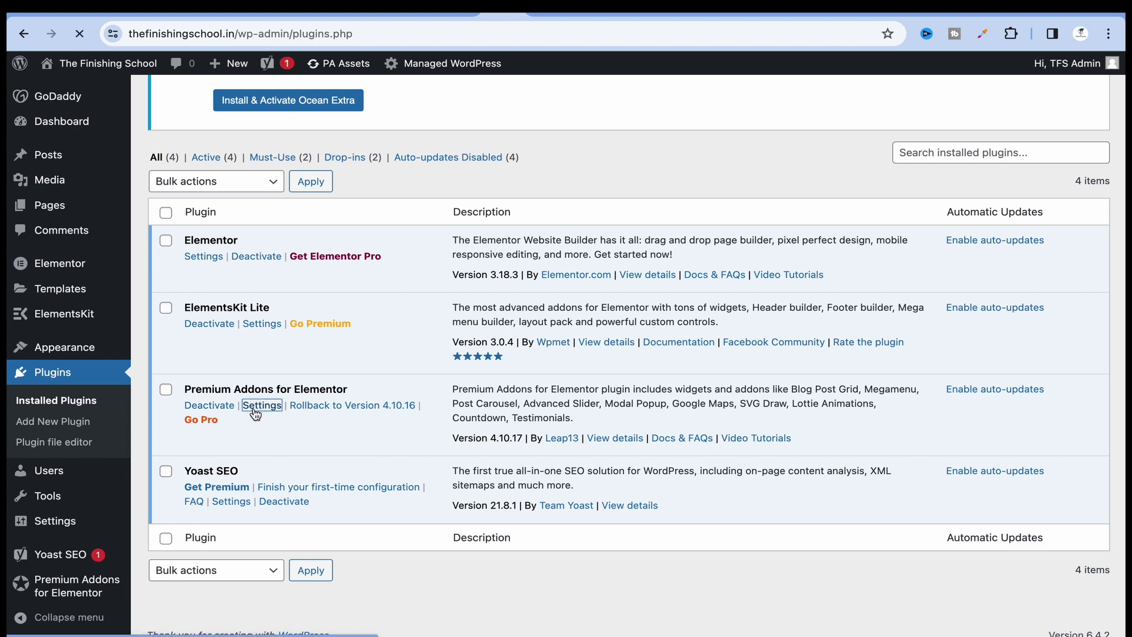
Examine the plugin's full list of widgets and add-ons and which of them are switched on.
scroll(407, 502, "down", 6)
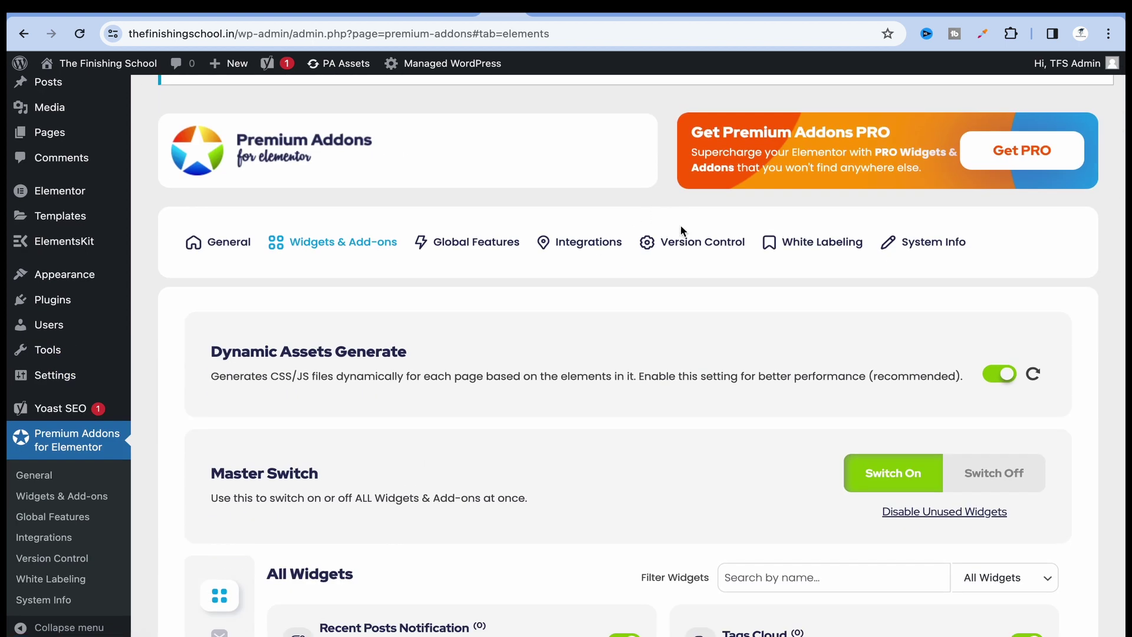
scroll(479, 245, "down", 20)
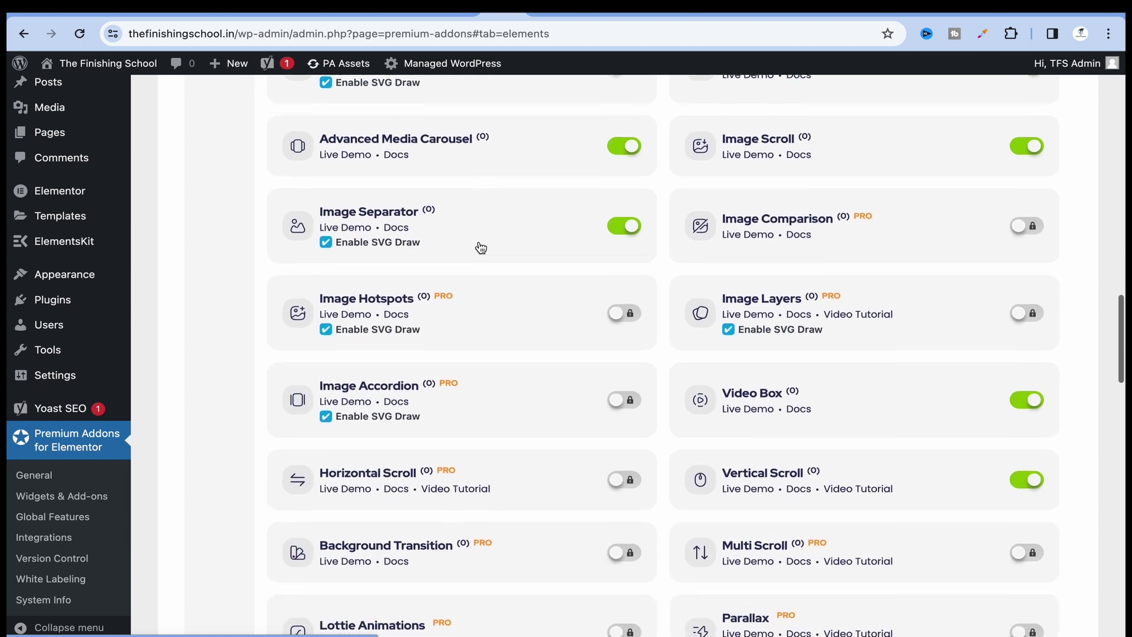
scroll(479, 245, "down", 5)
scroll(479, 245, "up", 6)
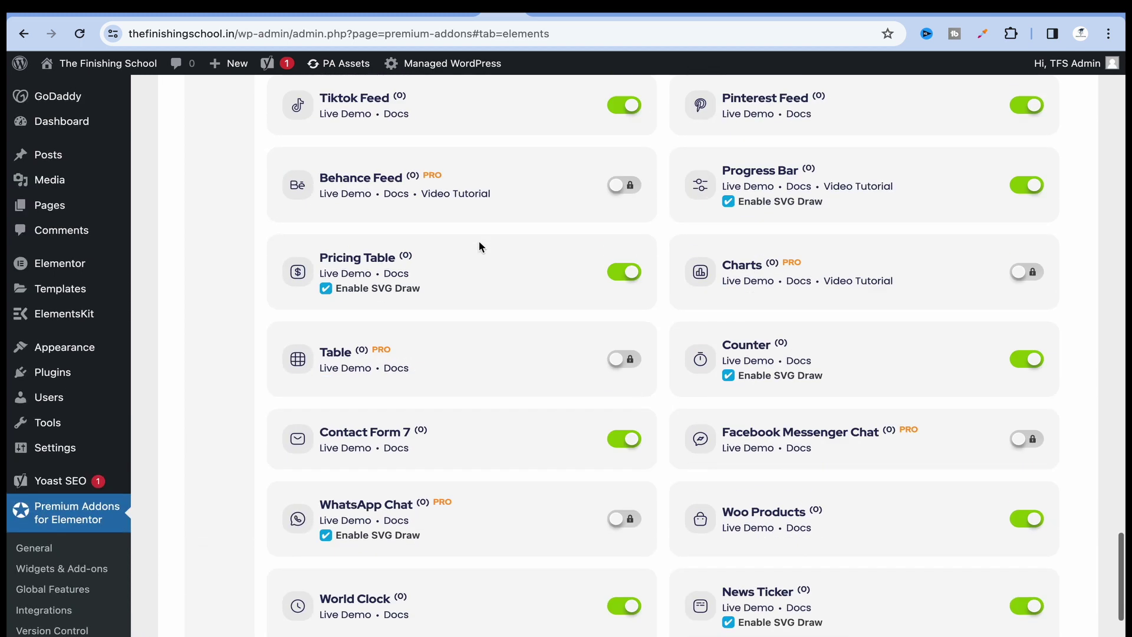
scroll(479, 247, "up", 4)
scroll(479, 246, "up", 14)
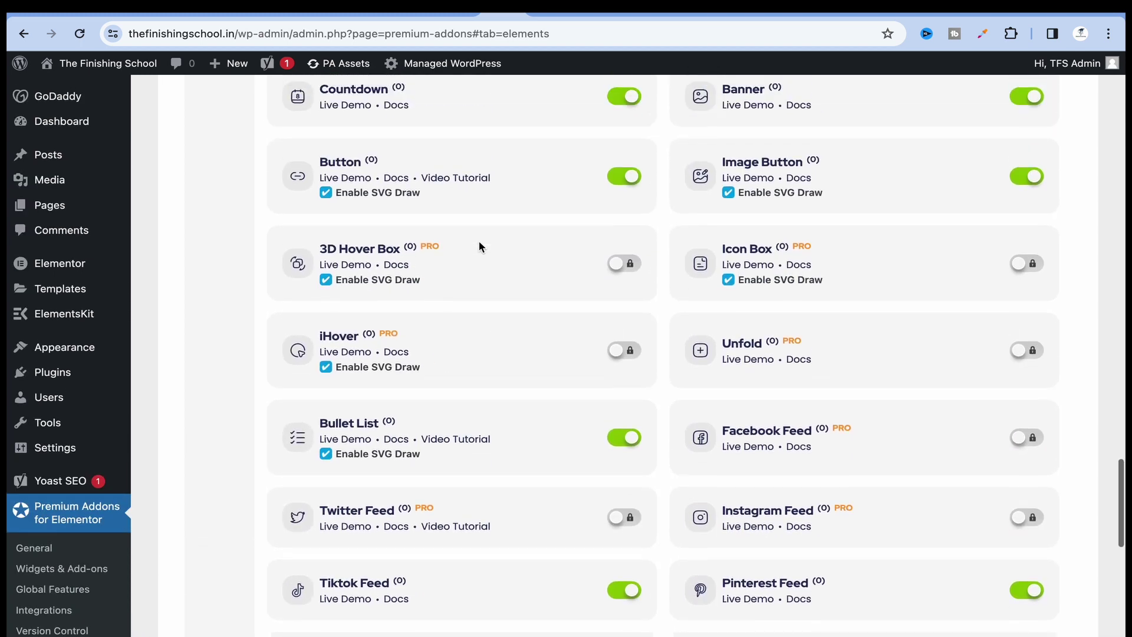
scroll(479, 246, "up", 20)
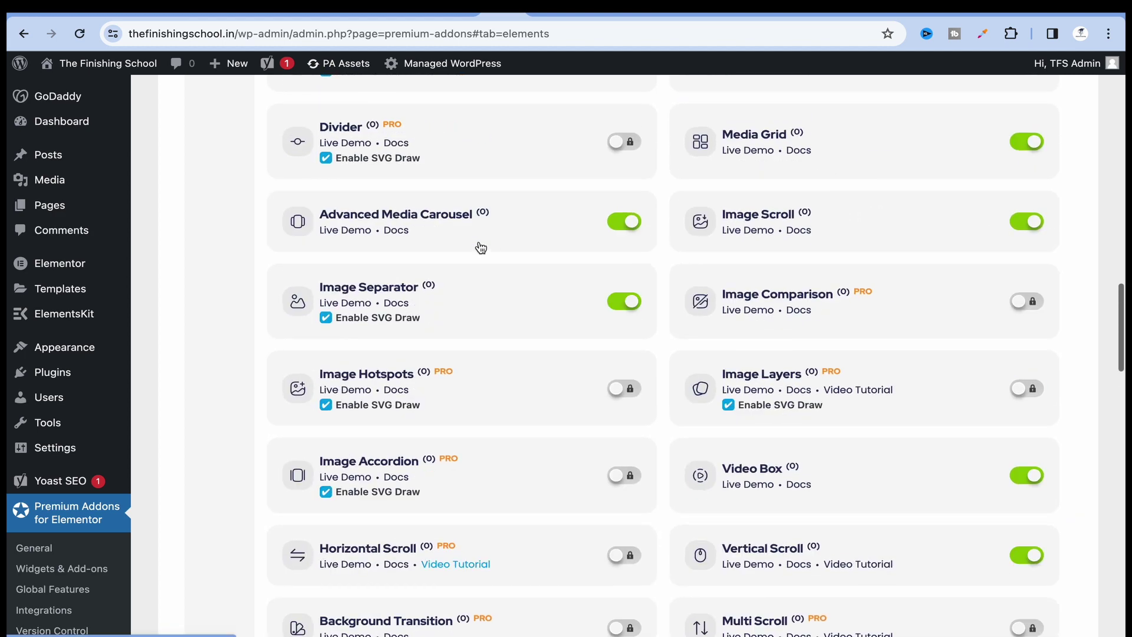
scroll(558, 439, "down", 7)
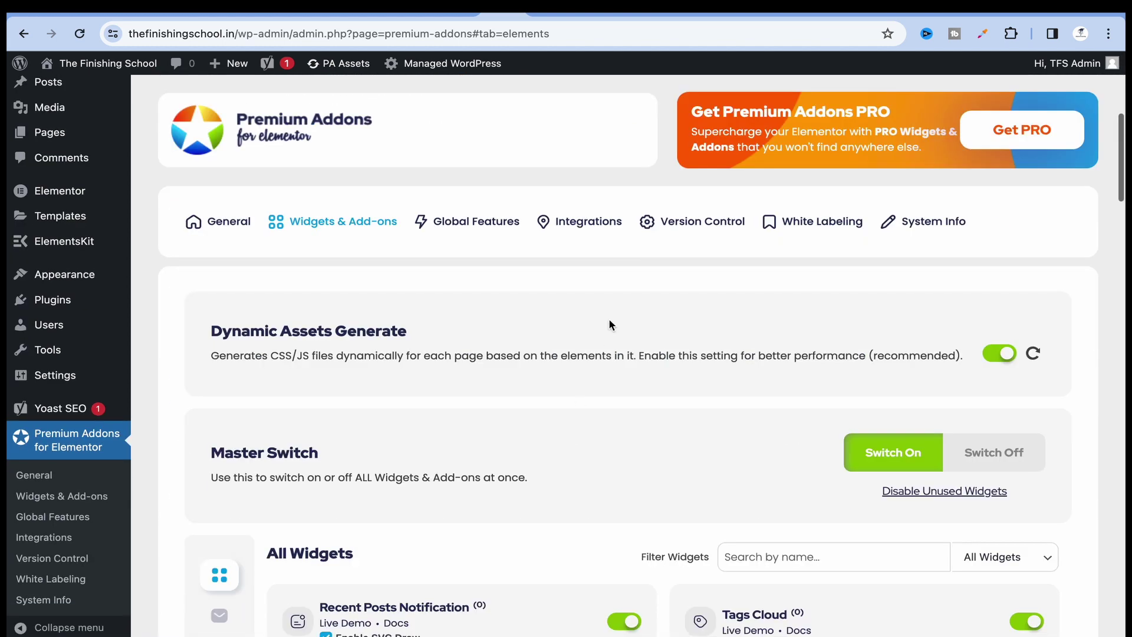
View the plugin's Integrations and its Global Features, down to Cross-Domain Copy N' Paste and Duplicator.
left_click(586, 225)
scroll(542, 455, "down", 2)
scroll(543, 455, "up", 6)
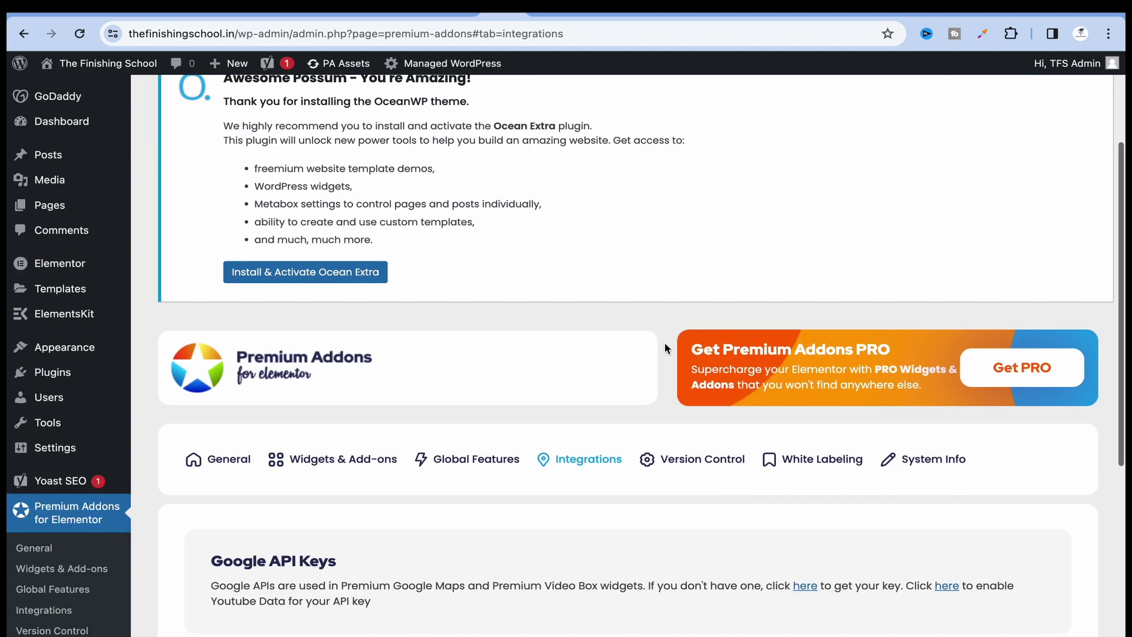
left_click(520, 461)
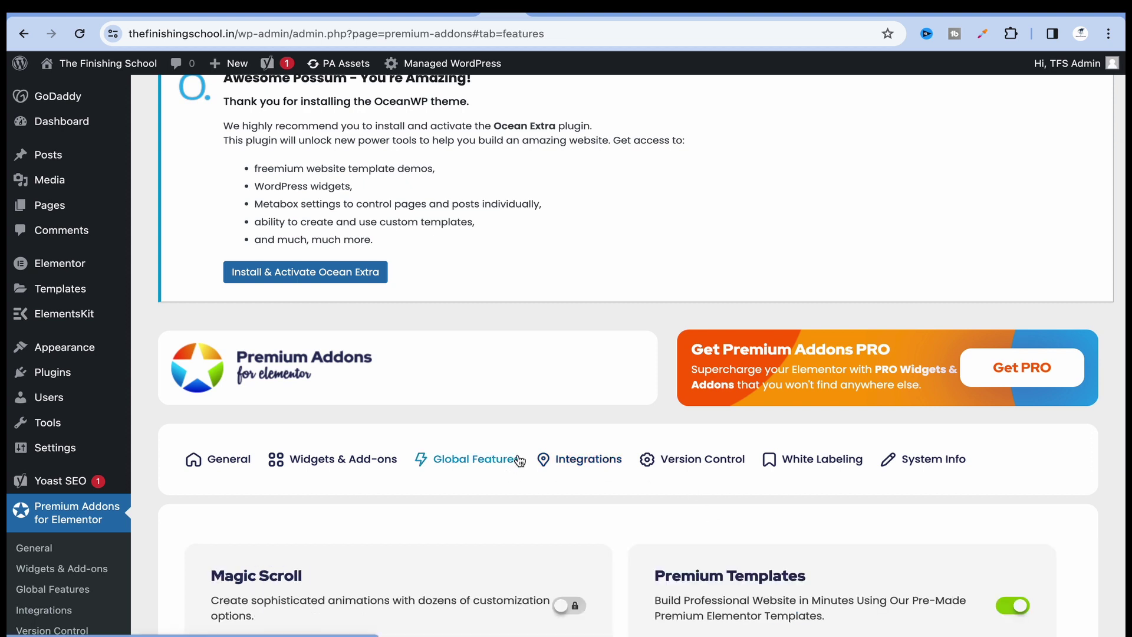
scroll(518, 457, "down", 12)
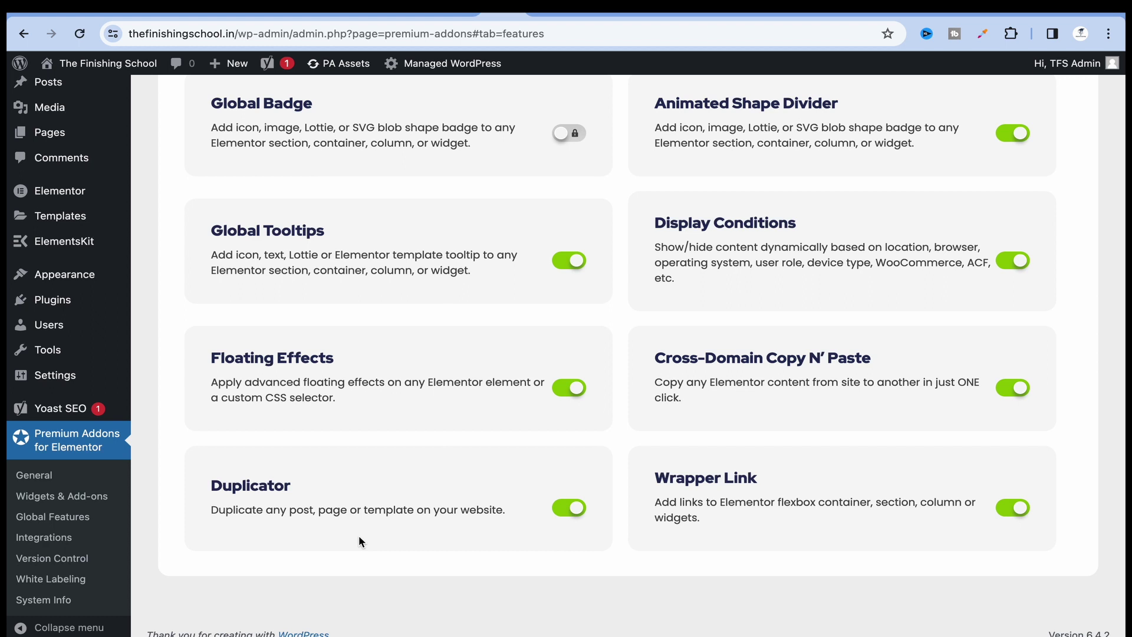
scroll(358, 535, "up", 1)
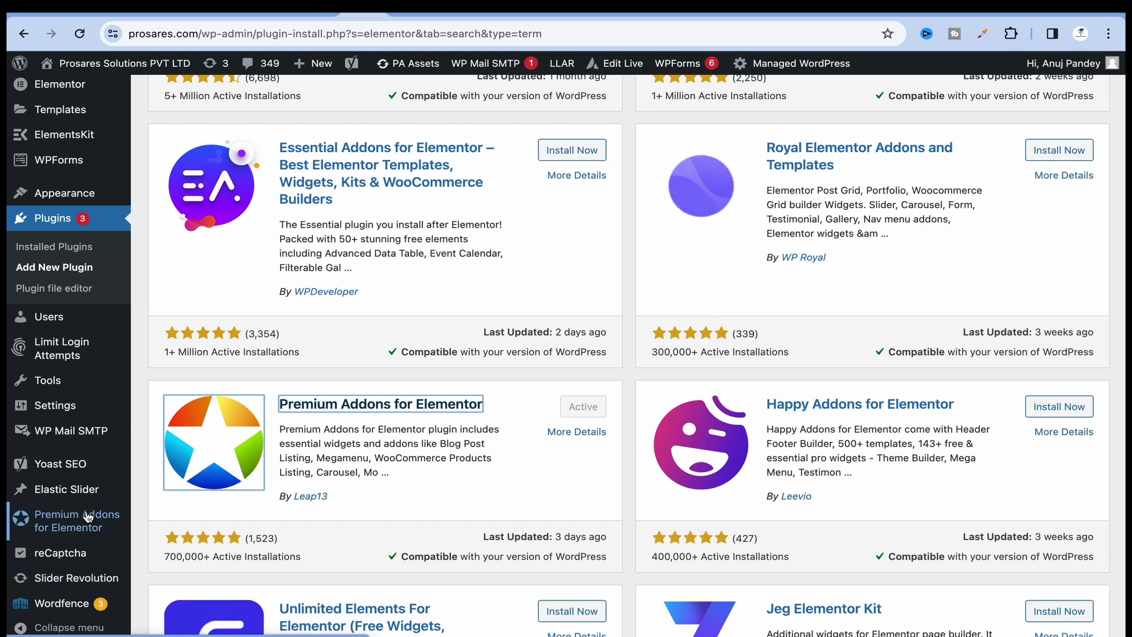
On the prosares.com admin, open the Global Features of Premium Addons for Elementor and check the Cross-Domain Copy N' Paste option.
scroll(53, 519, "down", 1)
mouse_move(53, 520)
left_click(194, 524)
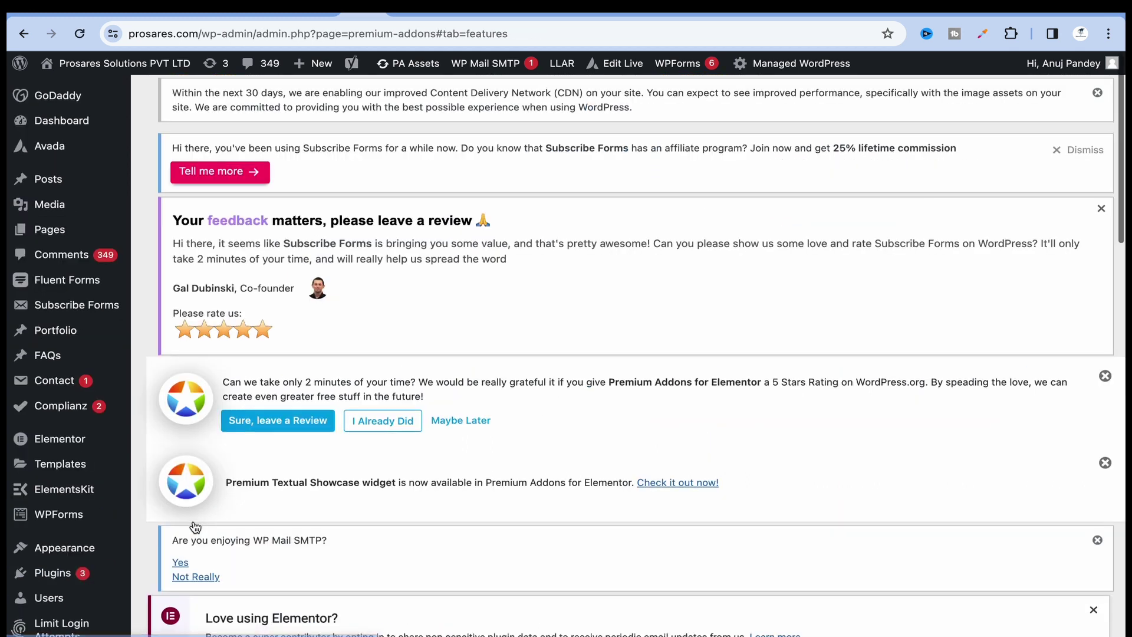
scroll(194, 528, "down", 12)
scroll(307, 546, "down", 6)
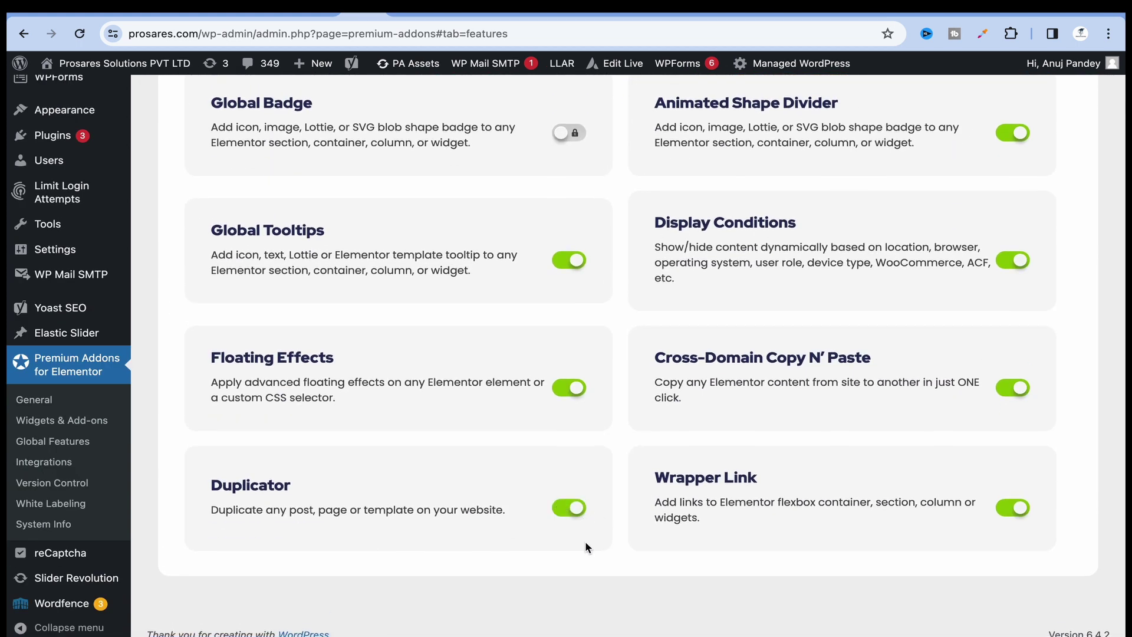
Reload the Elementor editor of the webinar page on thefinishingschool.in.
left_click(465, 11)
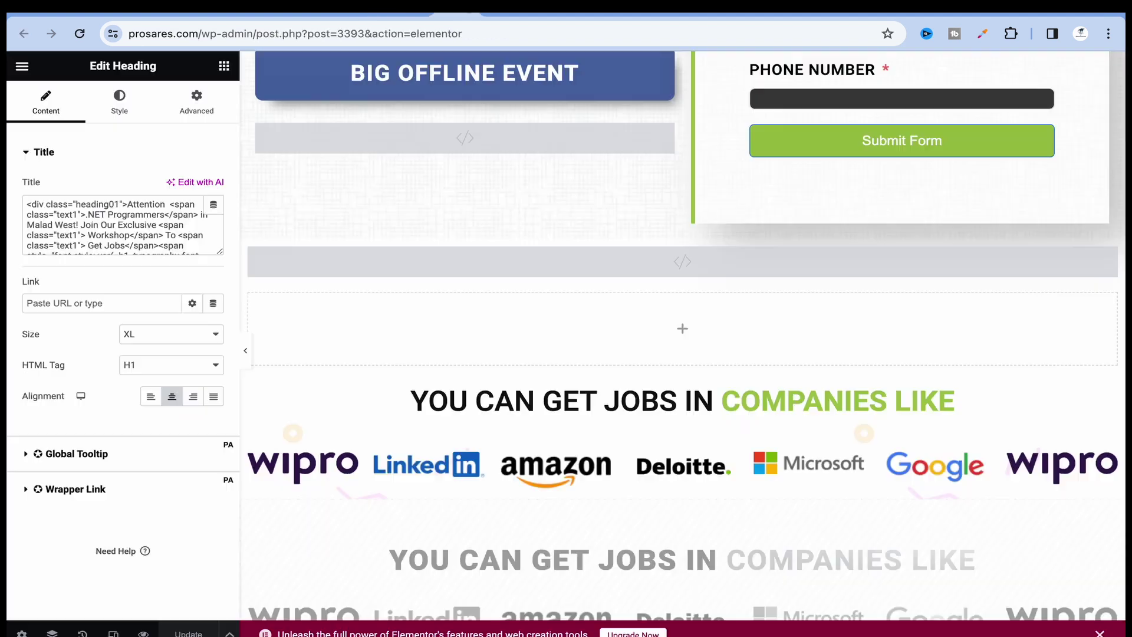
scroll(453, 282, "up", 5)
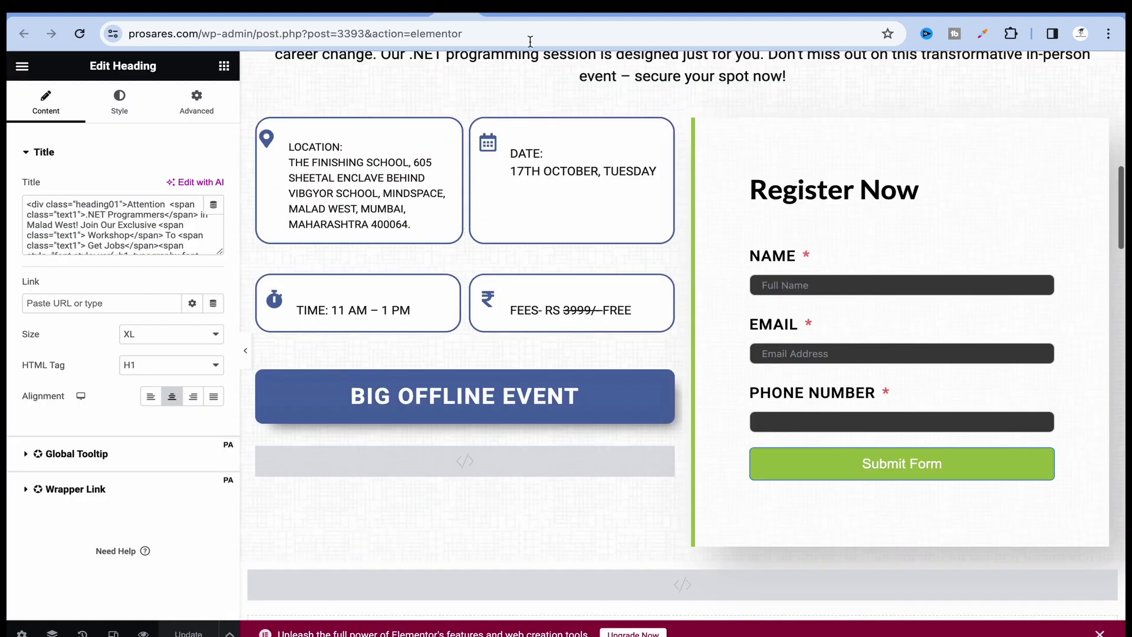
left_click(582, 16)
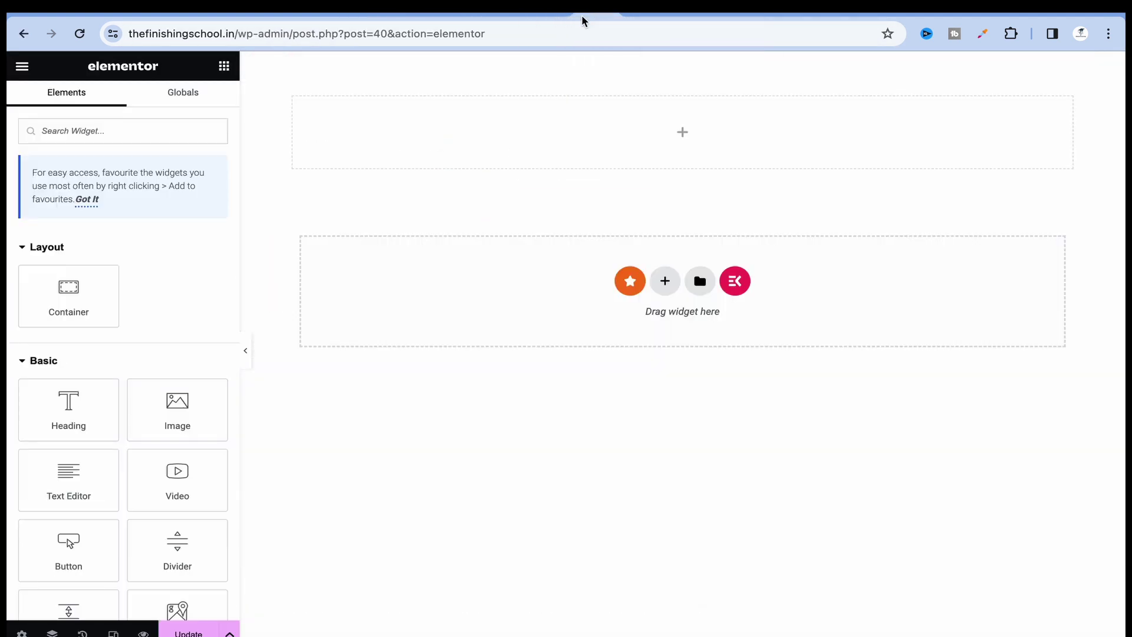
left_click(556, 46)
key("Return")
key("Return")
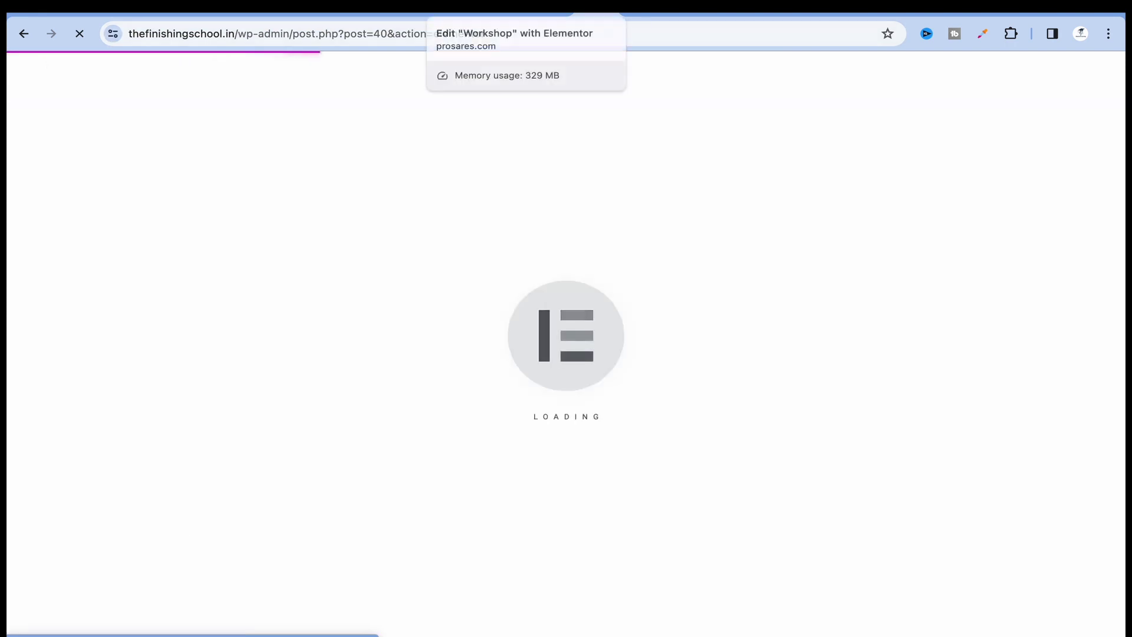
On the prosares.com Workshop page, copy the "Attention .NET Programmers" section with PA | Copy Element.
left_click(465, 19)
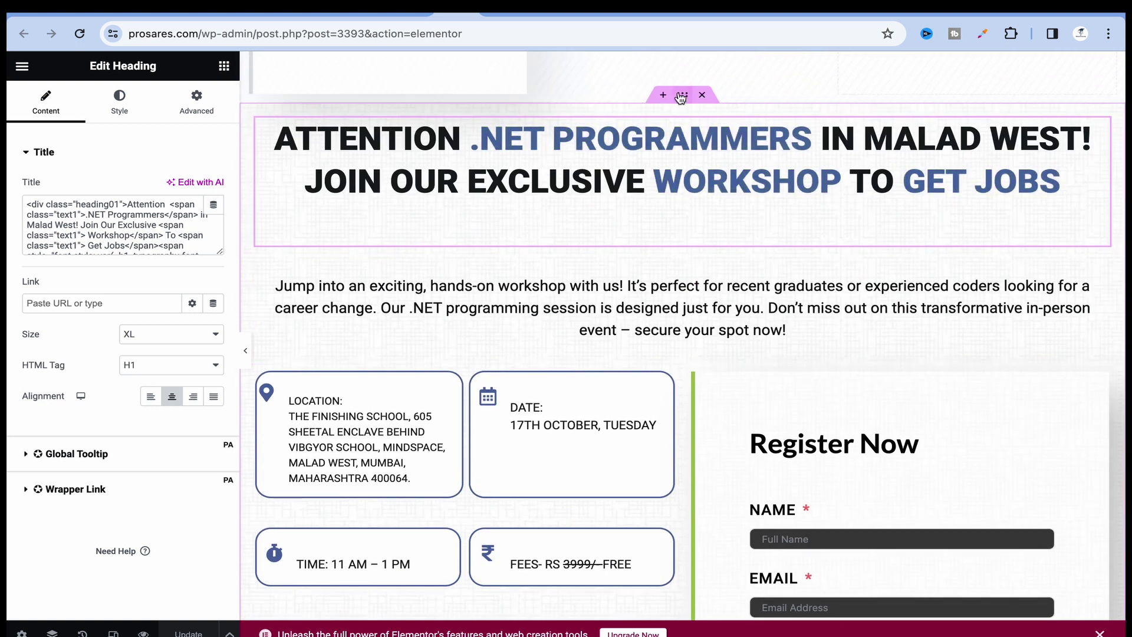
right_click(682, 98)
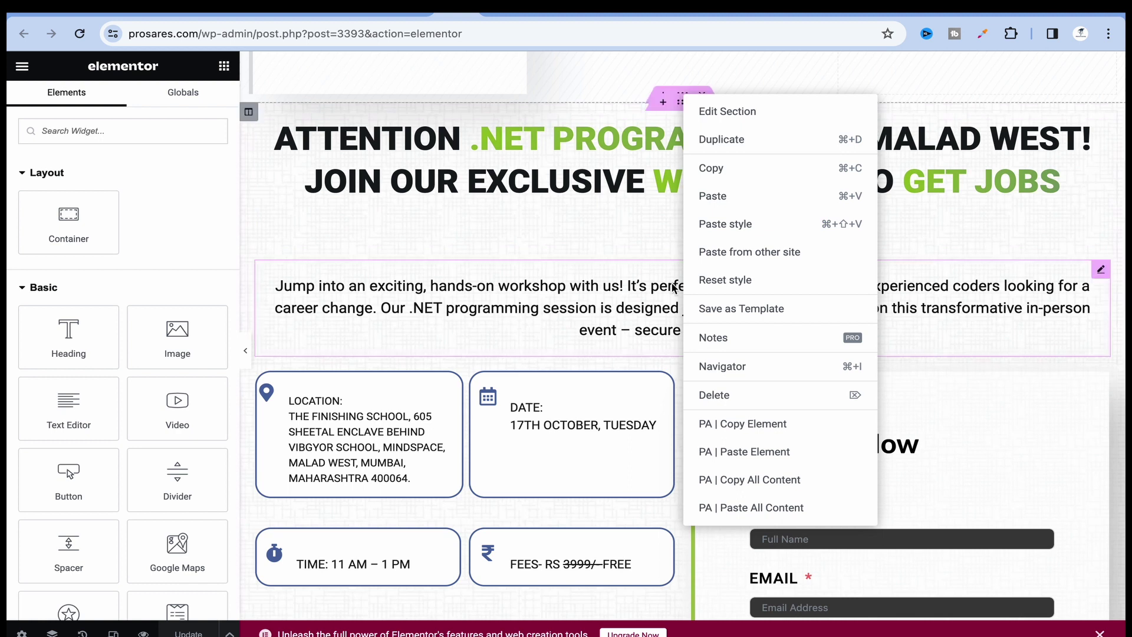
left_click(715, 424)
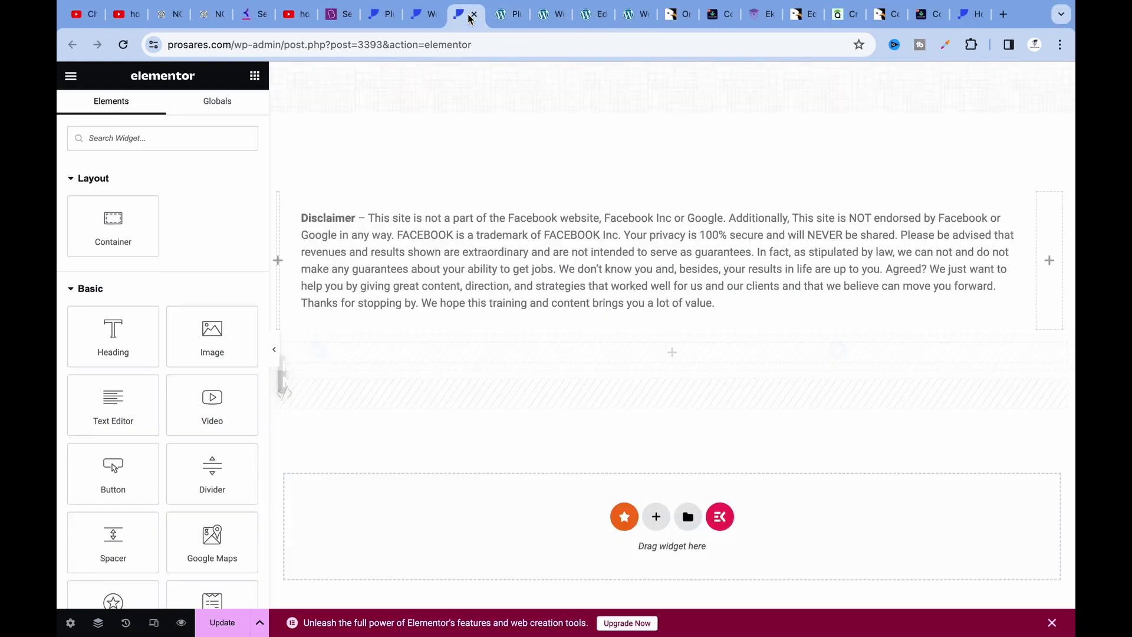
Copy the greyed-out heading container above the registration form with PA | Copy Element and switch to the thefinishingschool.in editor.
scroll(596, 191, "up", 20)
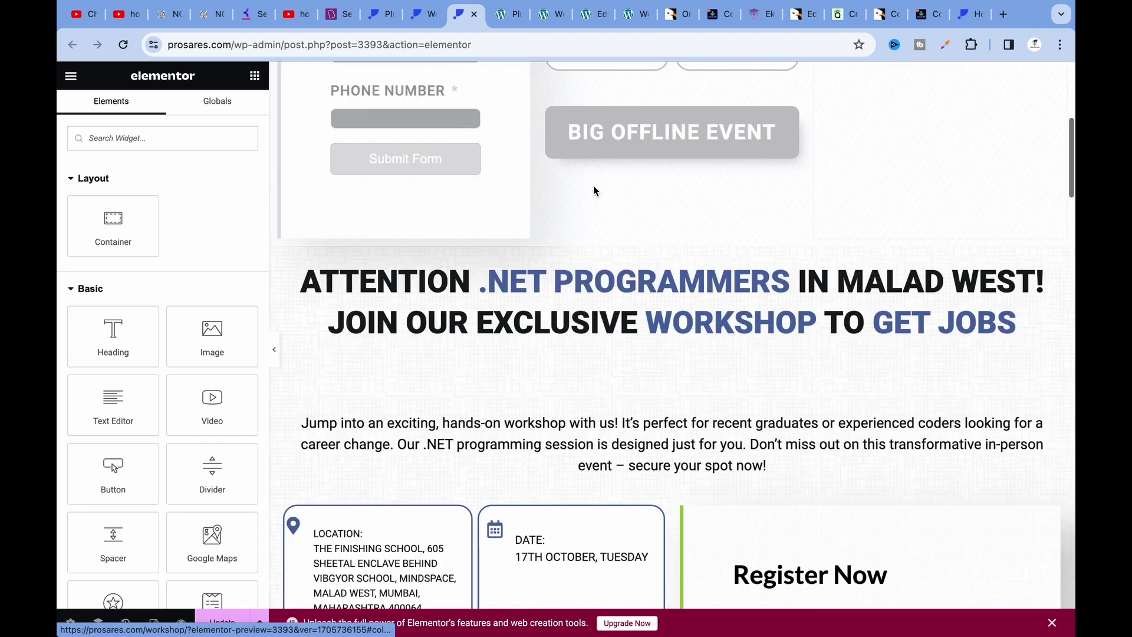
right_click(674, 74)
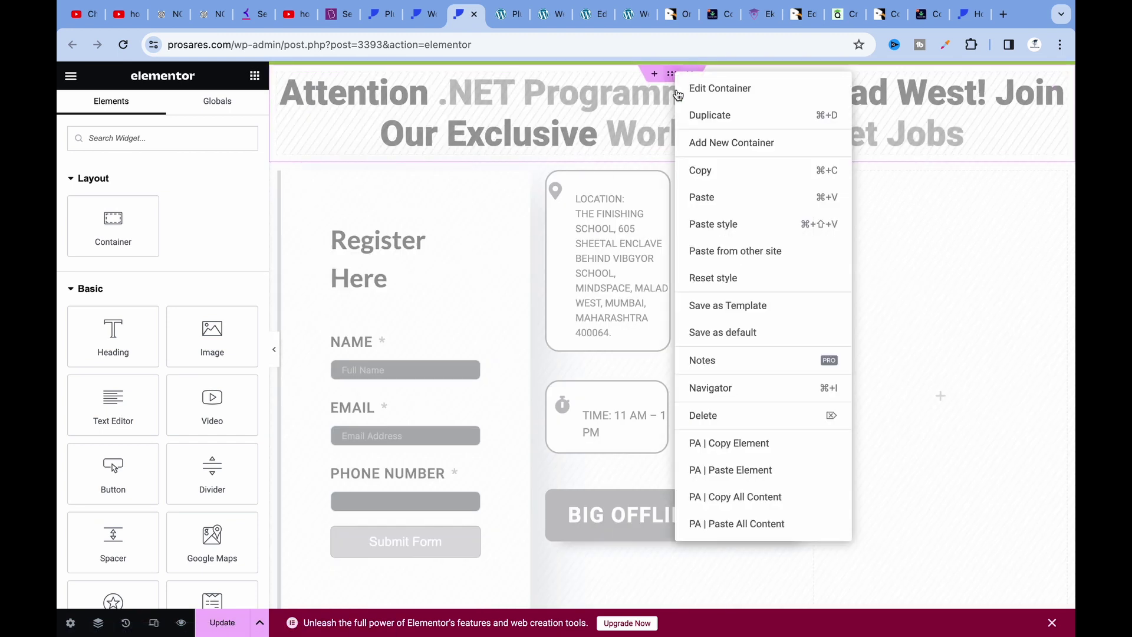
left_click(731, 439)
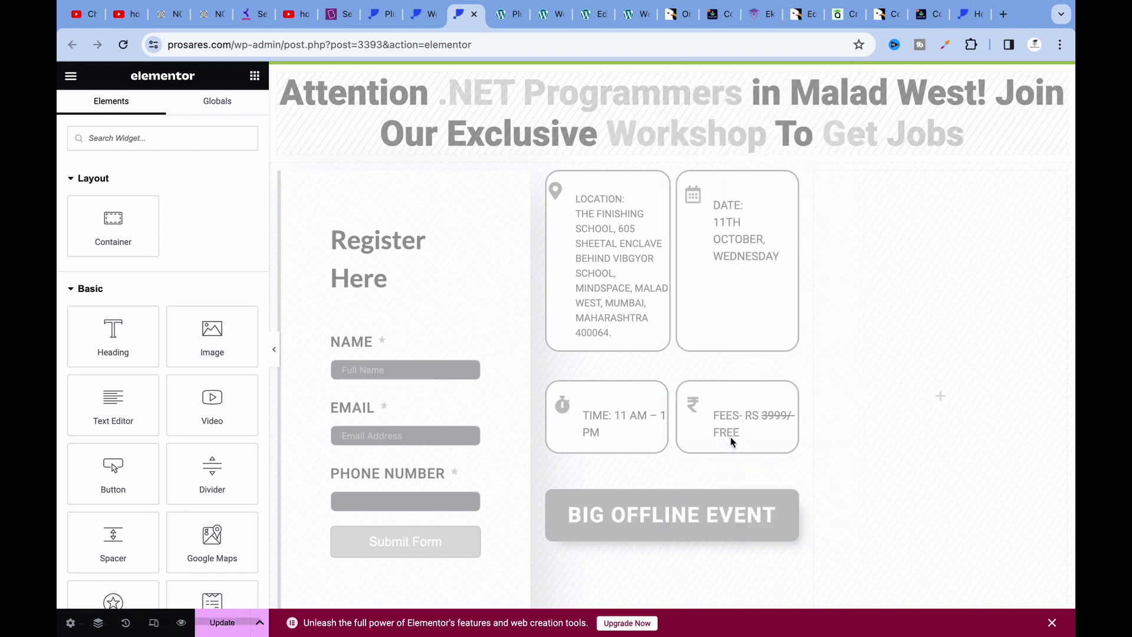
left_click(579, 11)
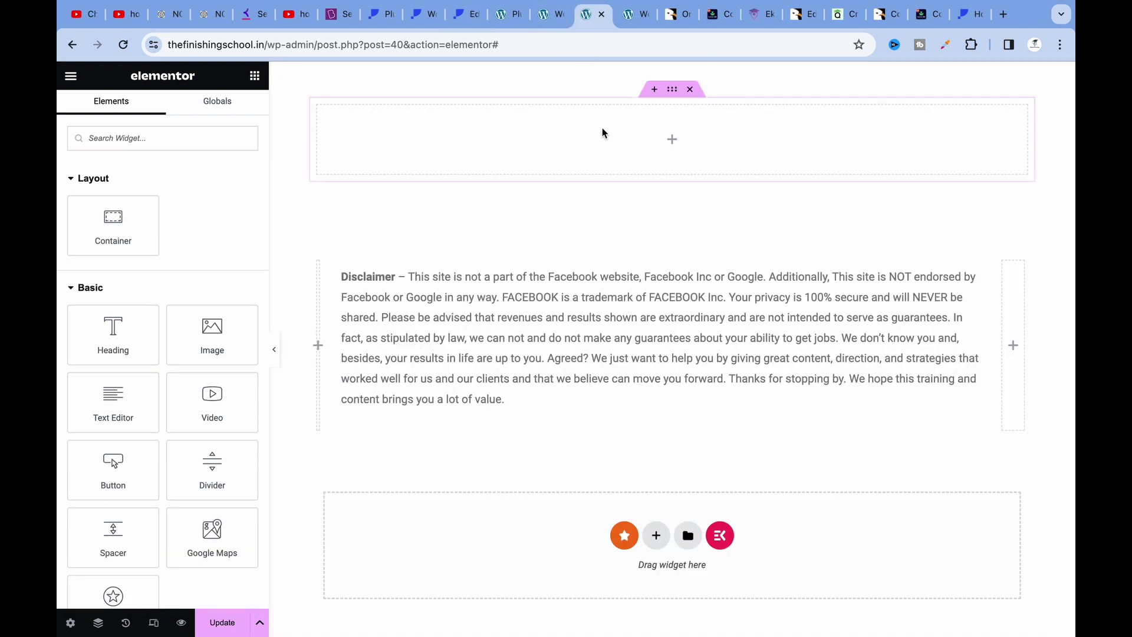
Try to transfer the prosares.com page content with PA | Copy All Content and Paste from other site on the webinar page.
key("ctrl+shift+Tab")
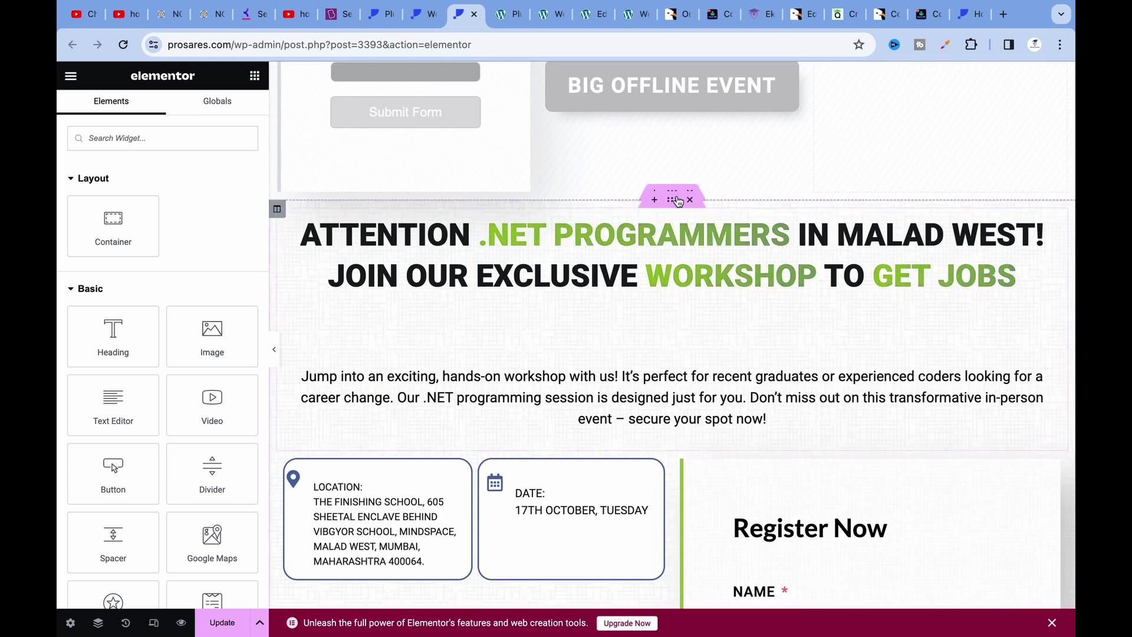
right_click(672, 194)
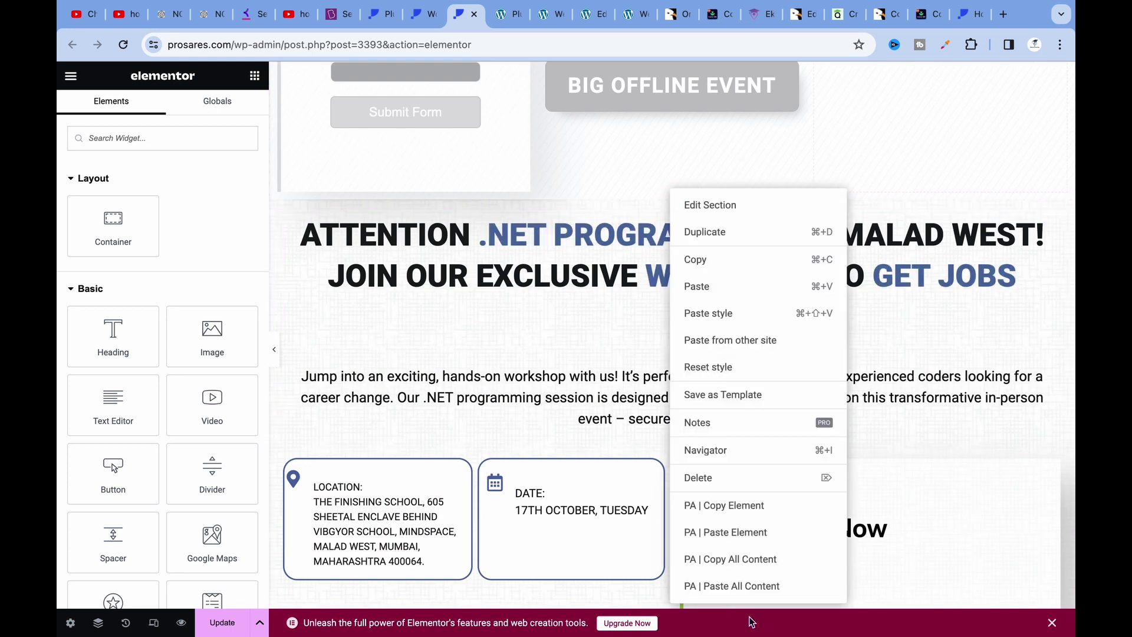
left_click(753, 559)
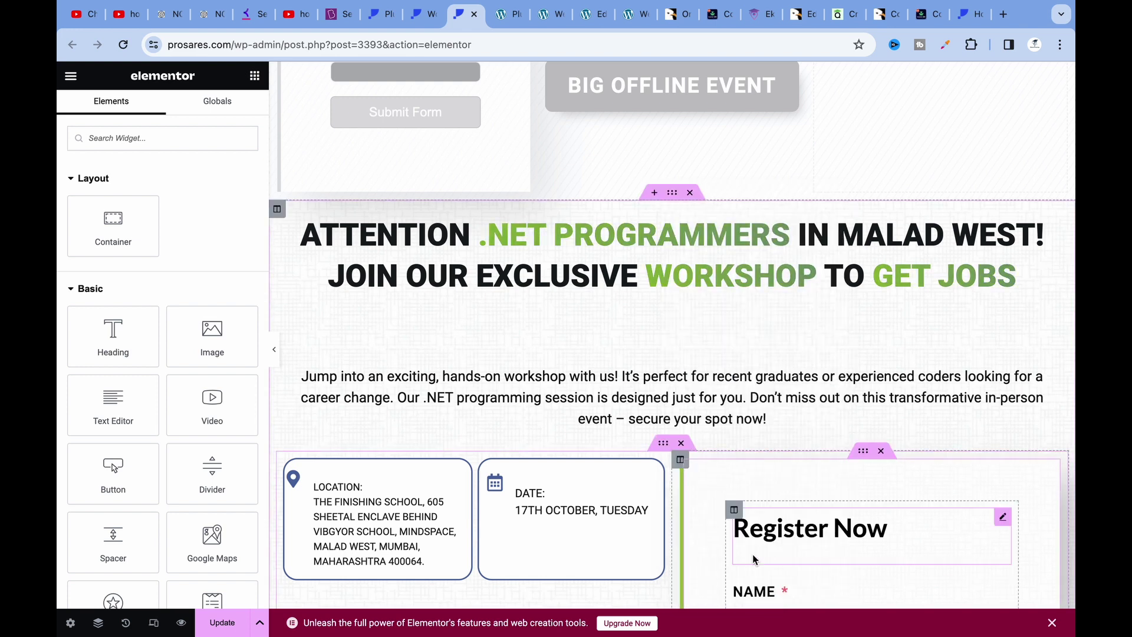
left_click(607, 19)
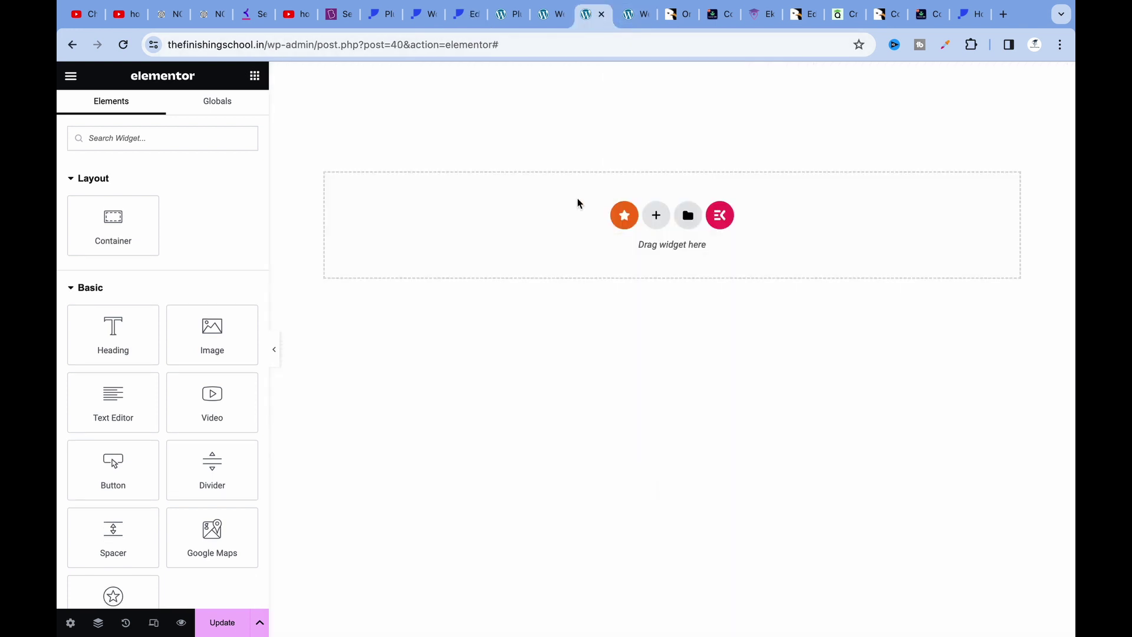
right_click(549, 171)
left_click(618, 229)
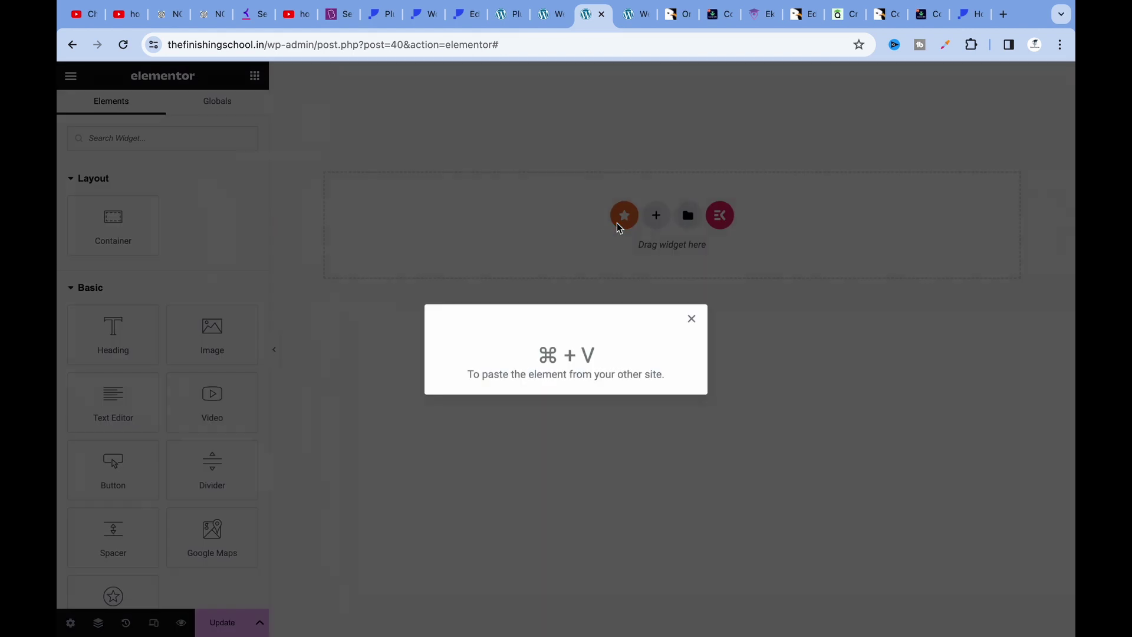
key("super+v")
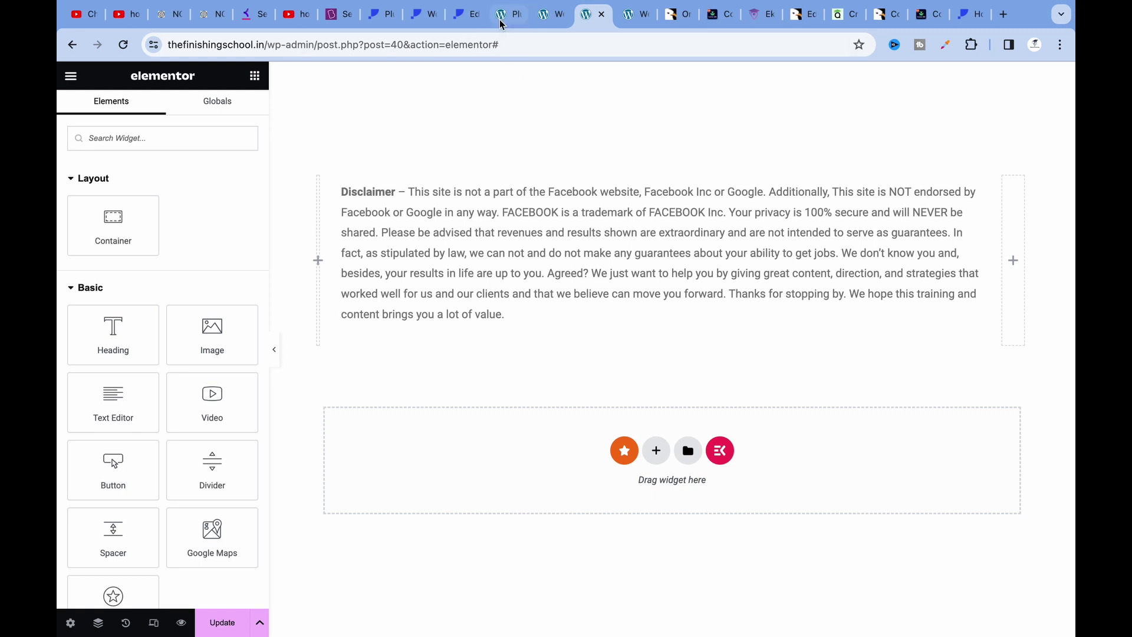
On the prosares.com Workshop page, copy the "Attention .NET Programmers" section with Elementor's standard Copy command.
left_click(465, 14)
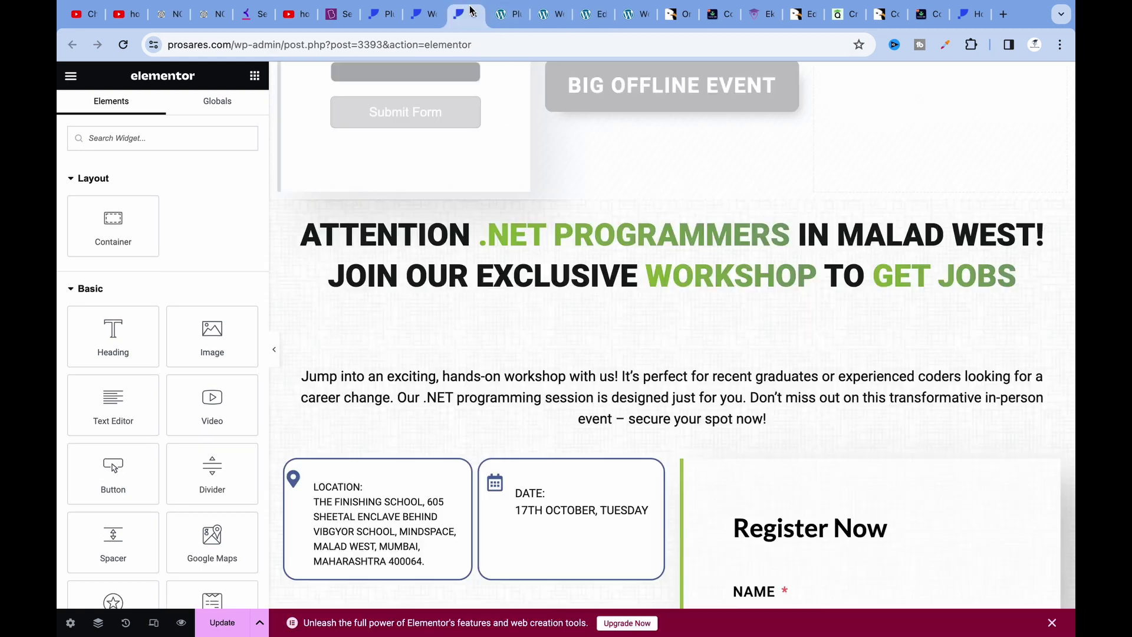
right_click(673, 194)
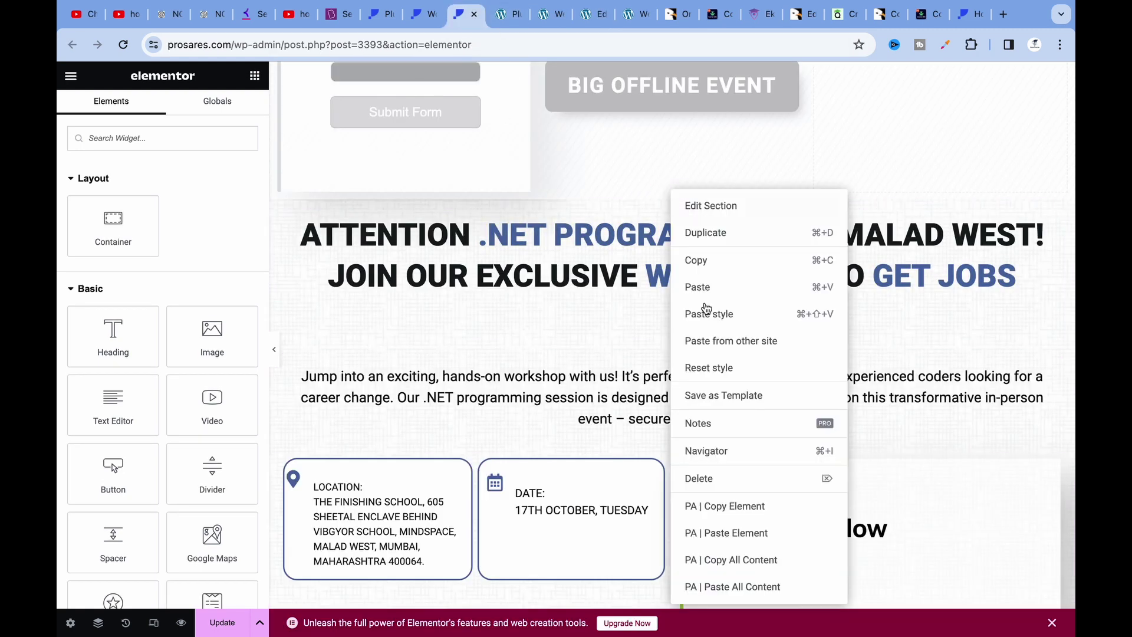
left_click(715, 262)
Insert the copied section below the Disclaimer on the thefinishingschool.in webinar page using Paste from other site.
left_click(628, 16)
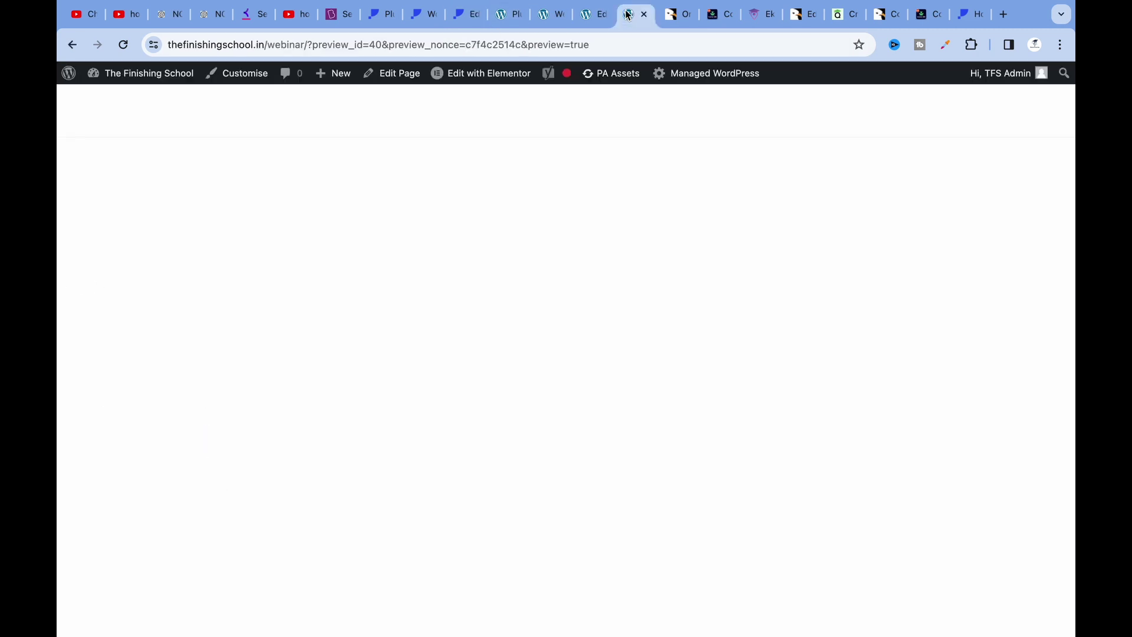
left_click(593, 16)
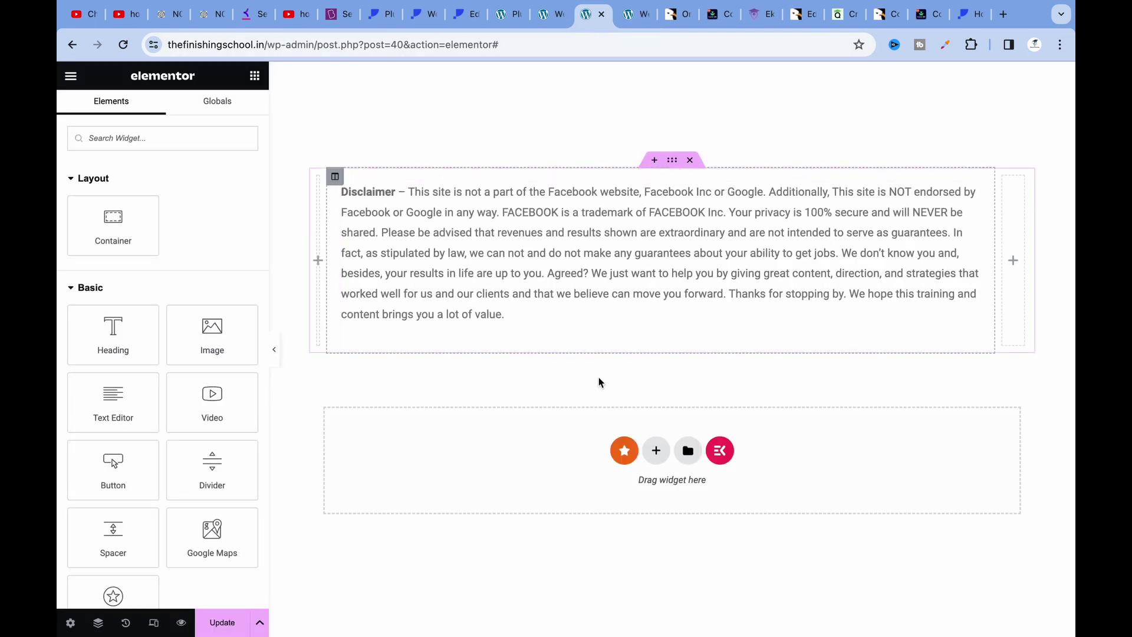
right_click(597, 418)
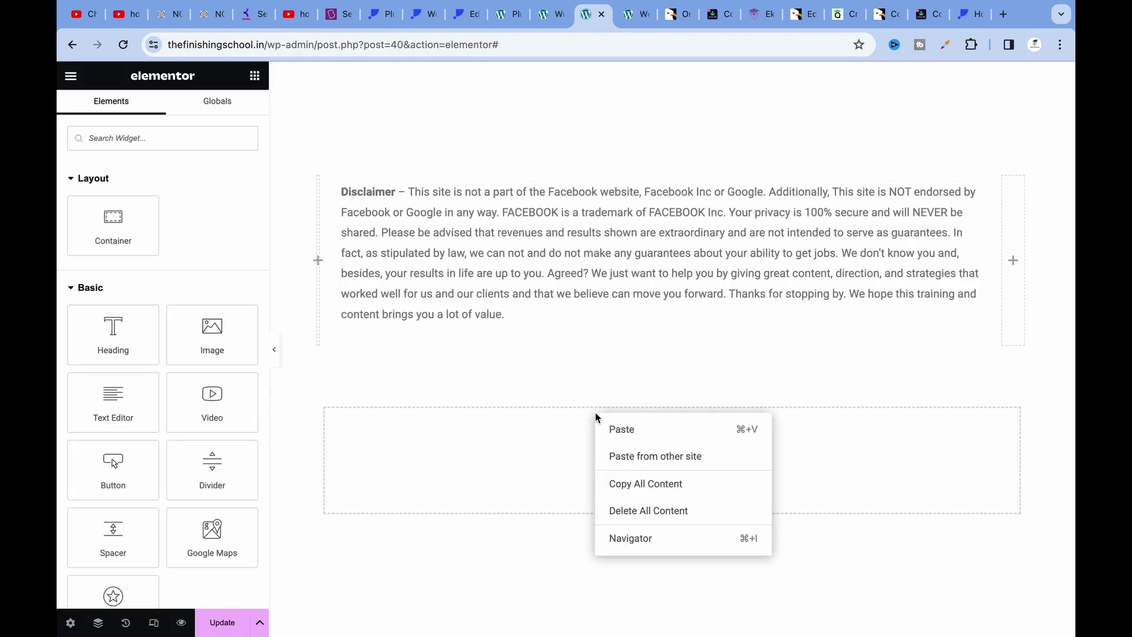
left_click(640, 457)
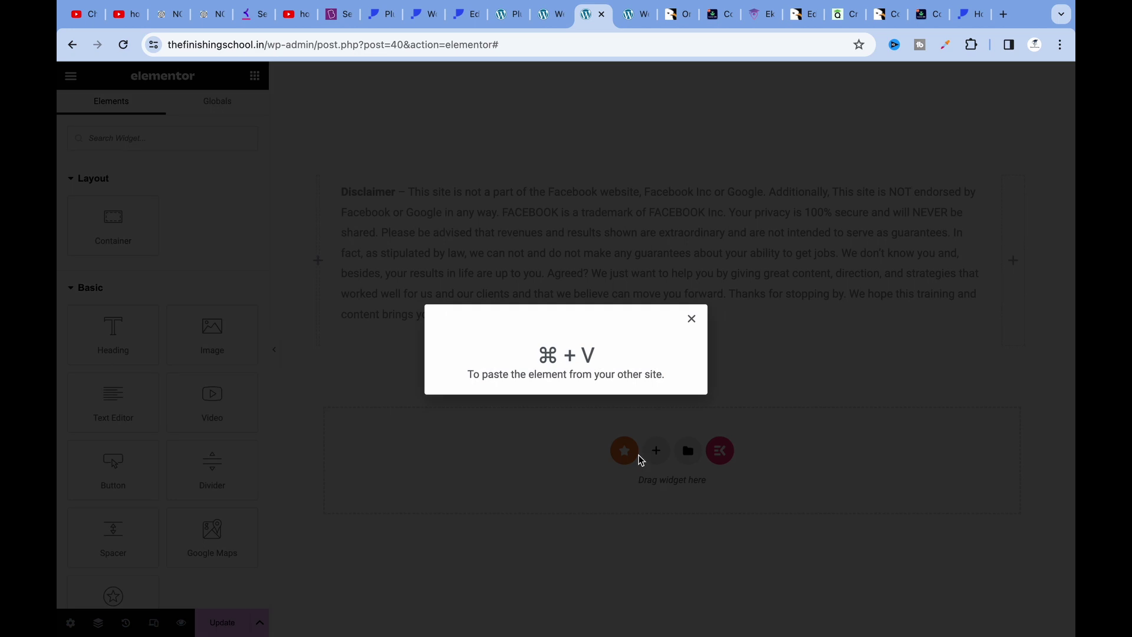
key("super+v")
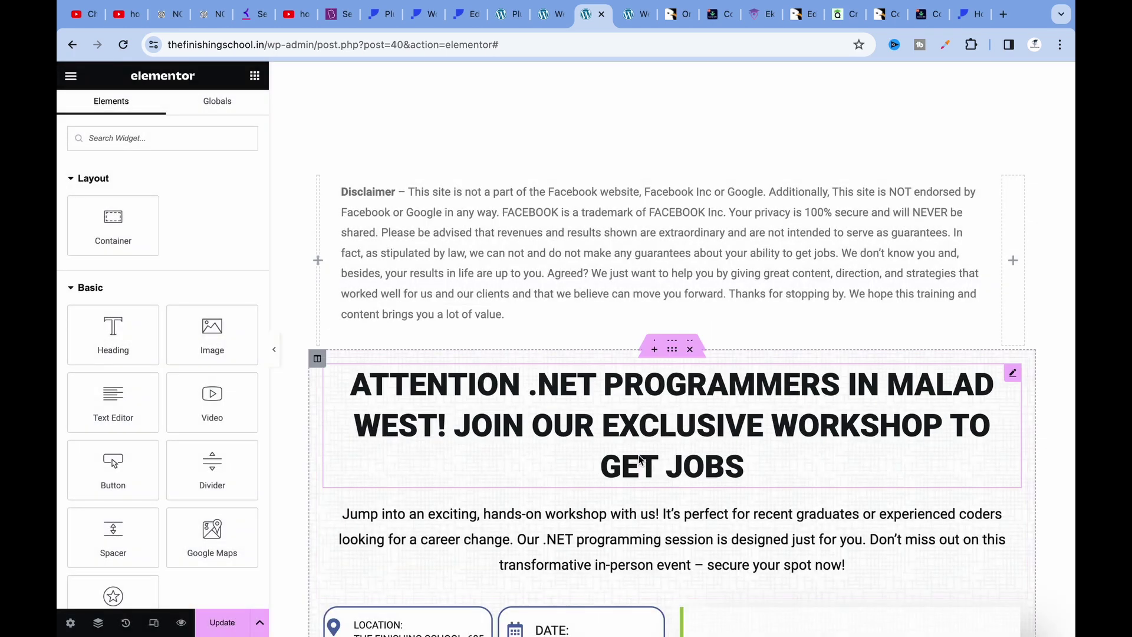
Delete the Disclaimer section above the pasted workshop section.
scroll(643, 256, "down", 3)
scroll(643, 257, "up", 3)
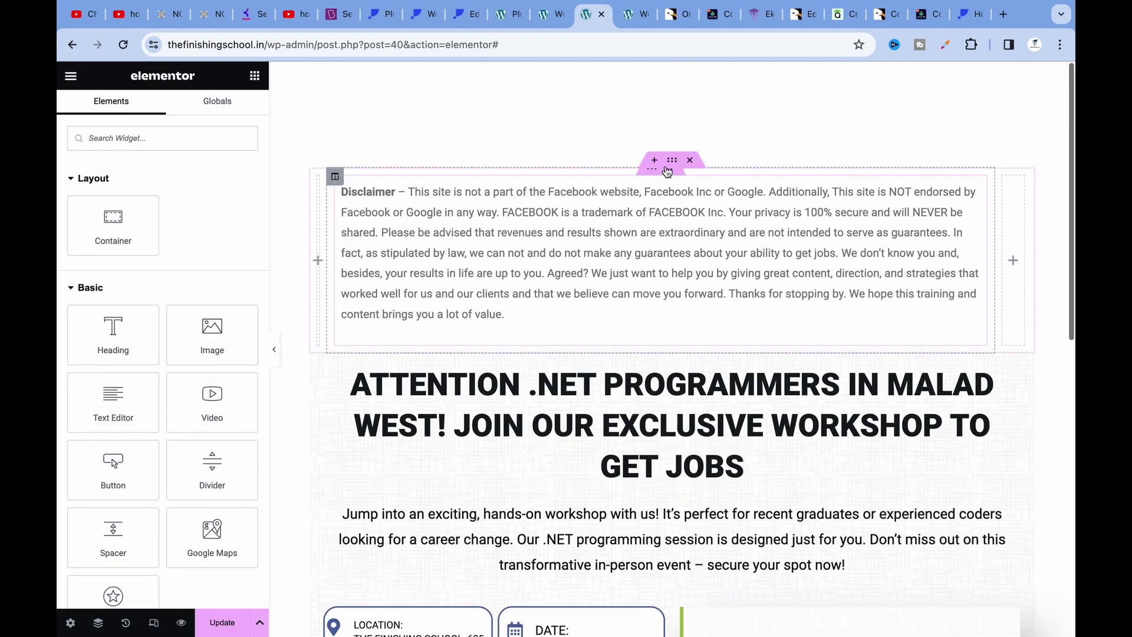
left_click(689, 161)
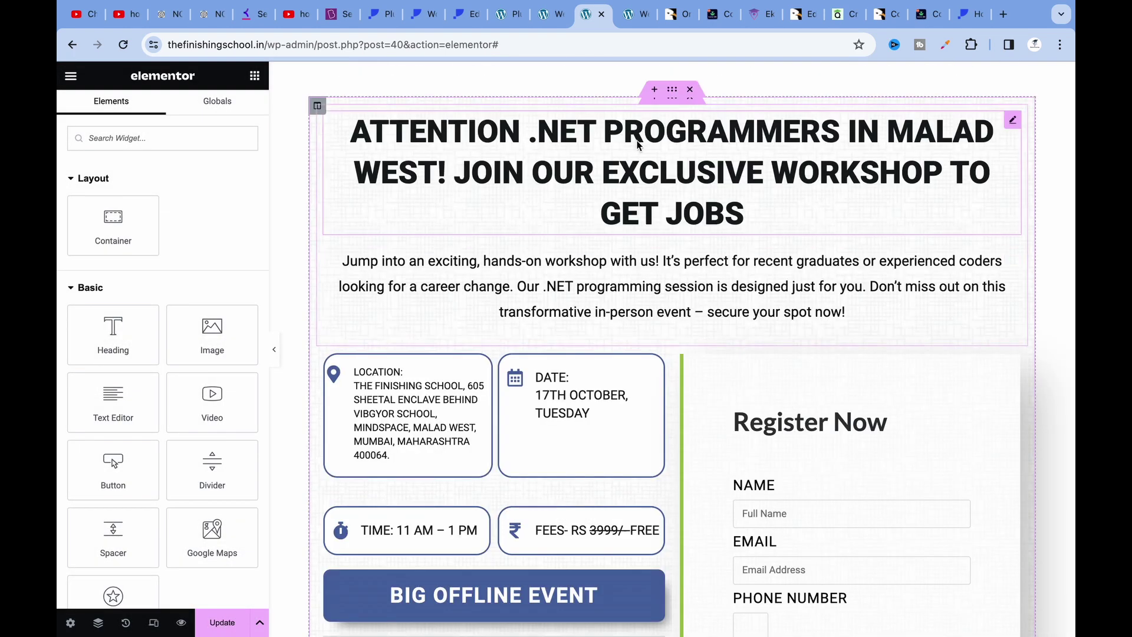
Set the pasted section to Full Width, stretched, with No Gap between columns, and update the page.
left_click(670, 98)
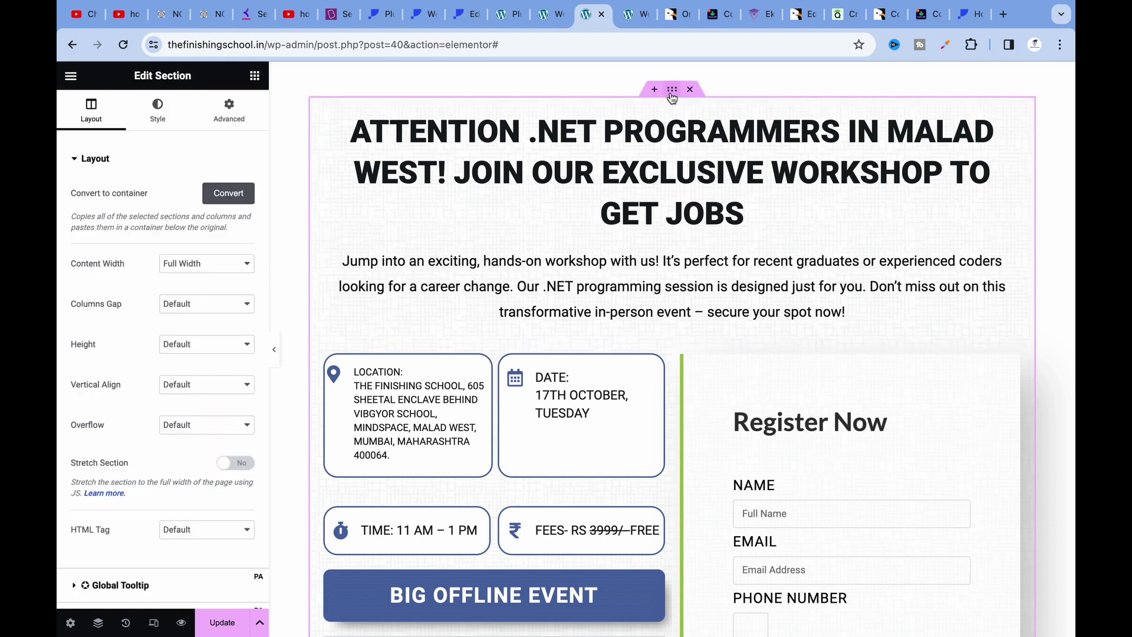
left_click(221, 266)
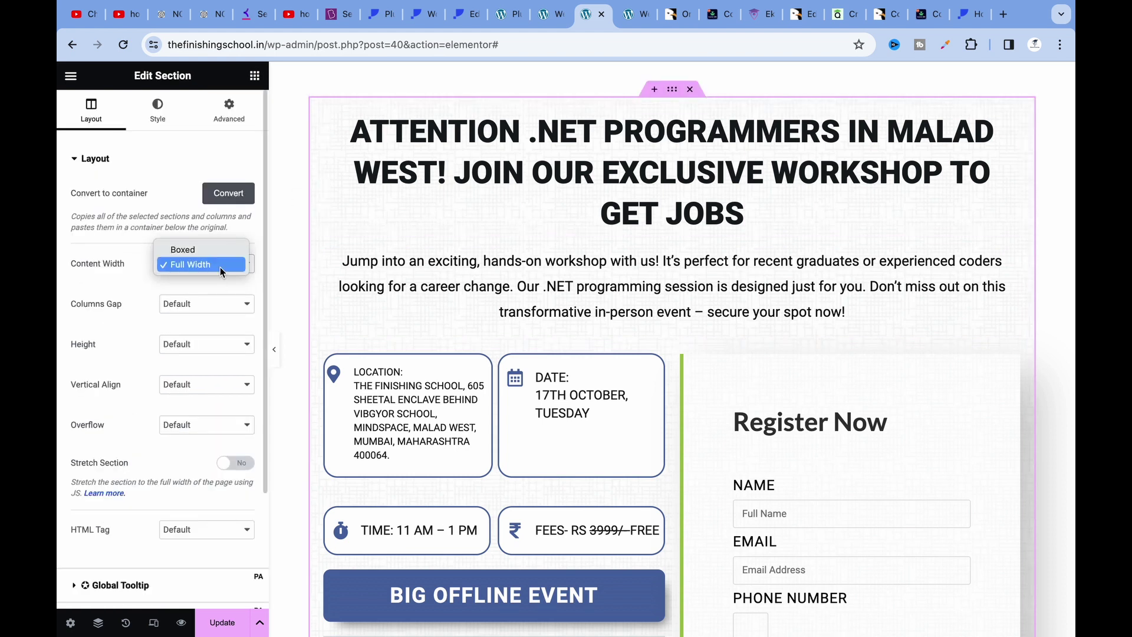
left_click(221, 267)
left_click(234, 461)
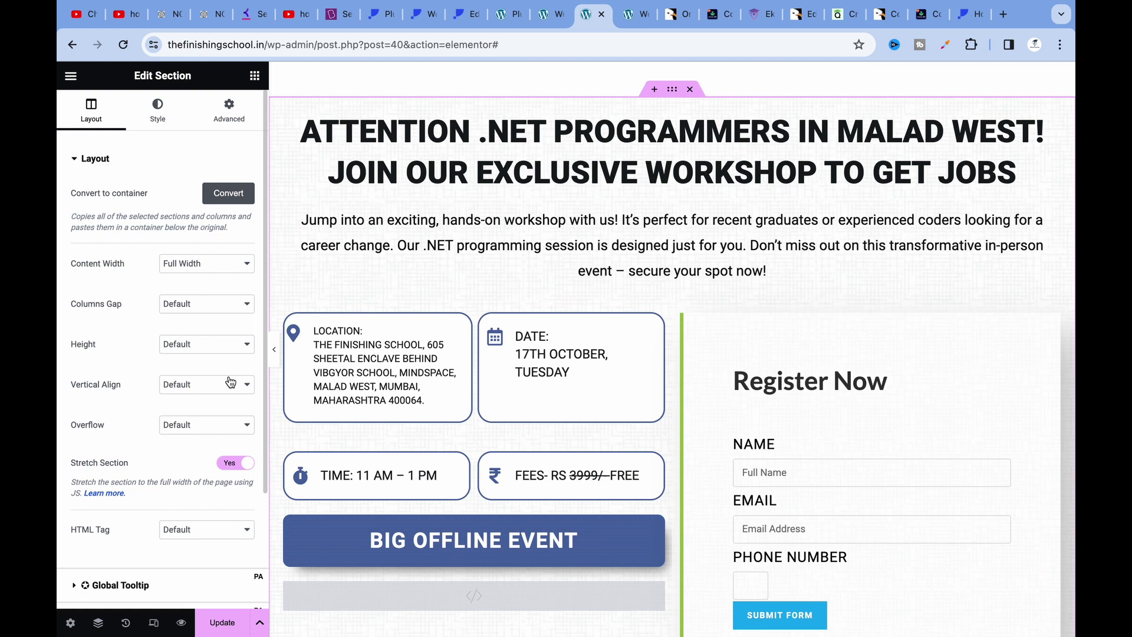
left_click(222, 304)
left_click(212, 320)
scroll(461, 447, "down", 5)
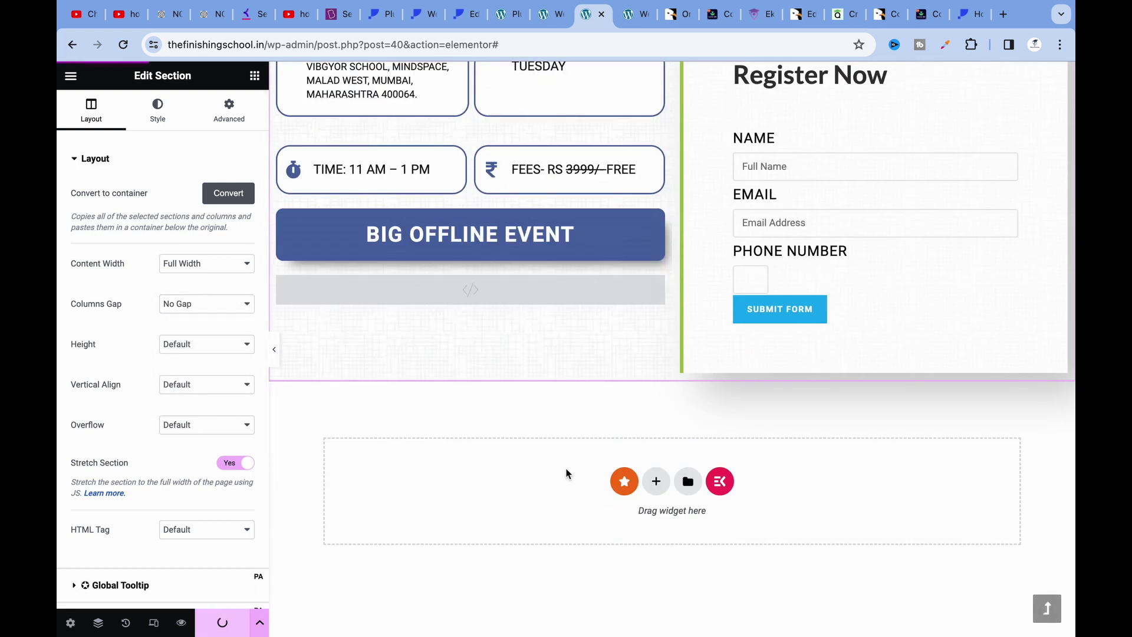
Reload the webinar page preview to check the pasted workshop section.
left_click(646, 18)
left_click(654, 39)
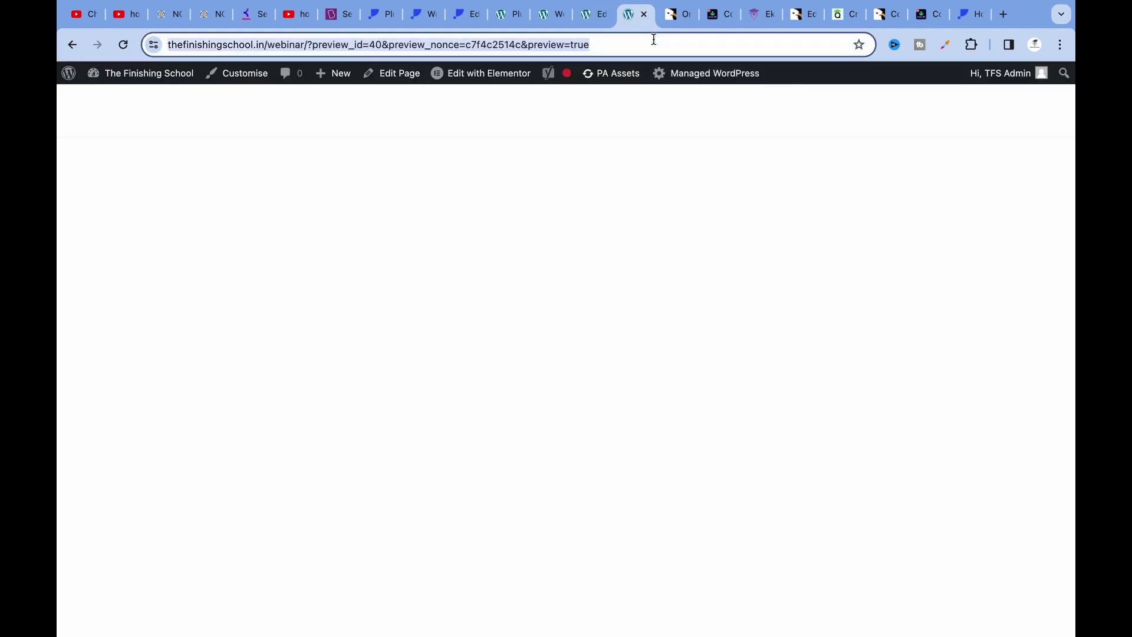
key("Return")
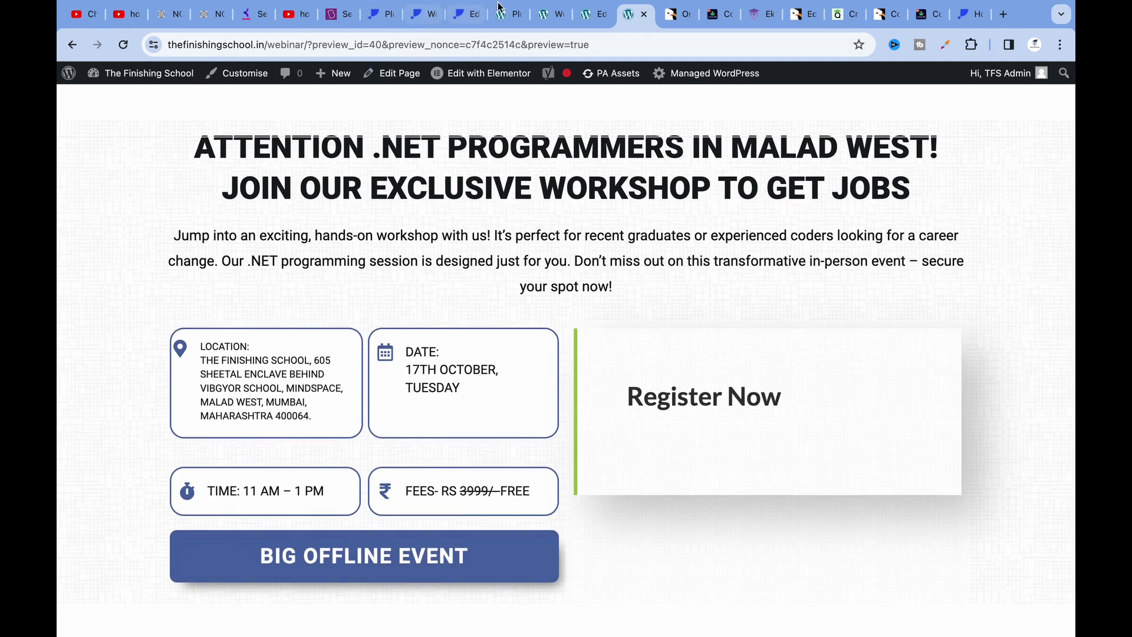
Return to the prosares.com Elementor editor and look through the Workshop page's remaining sections.
left_click(516, 15)
left_click(482, 14)
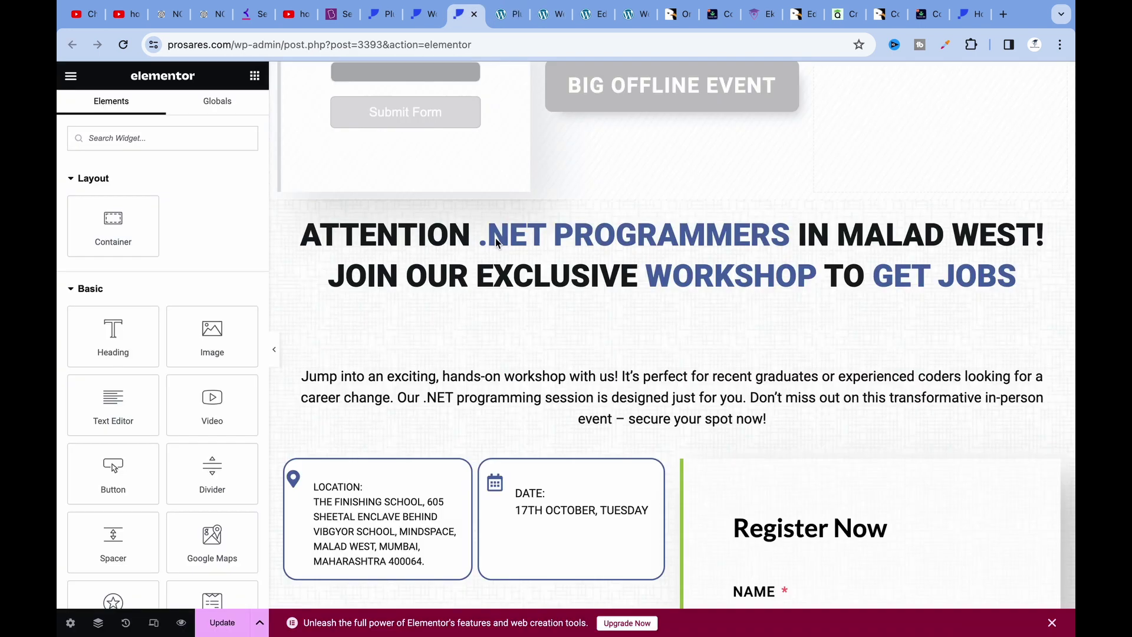
scroll(527, 469, "down", 12)
scroll(527, 469, "up", 3)
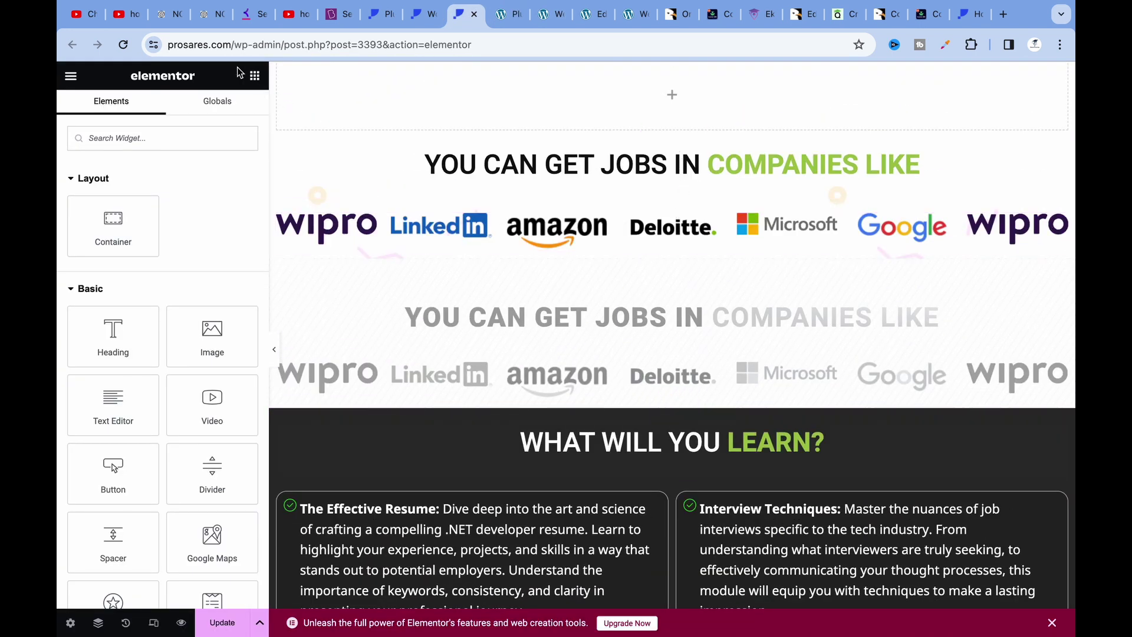
scroll(237, 66, "up", 5)
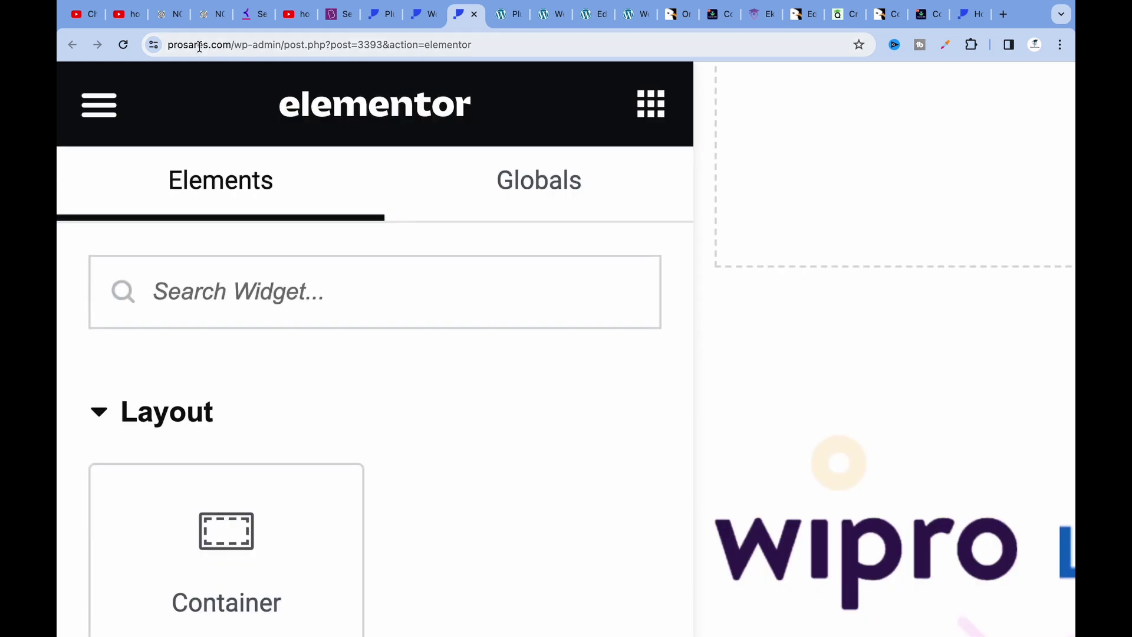
Copy the "You Can Get Jobs in Companies Like" section from the prosares.com Workshop page.
scroll(208, 87, "down", 5)
right_click(208, 87)
left_click(586, 196)
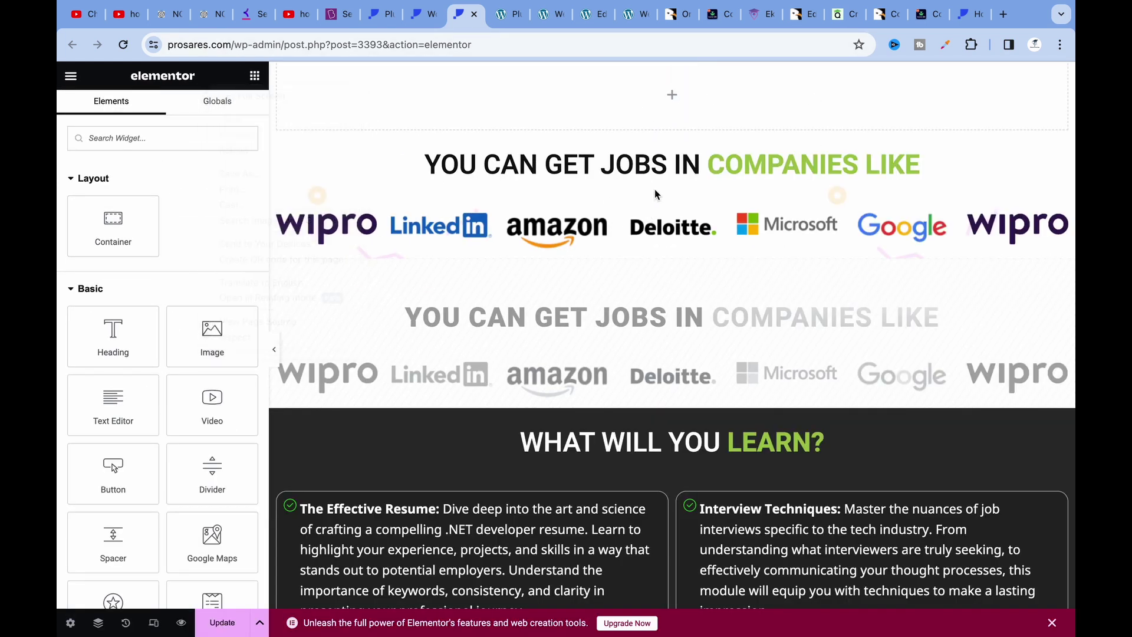
right_click(670, 136)
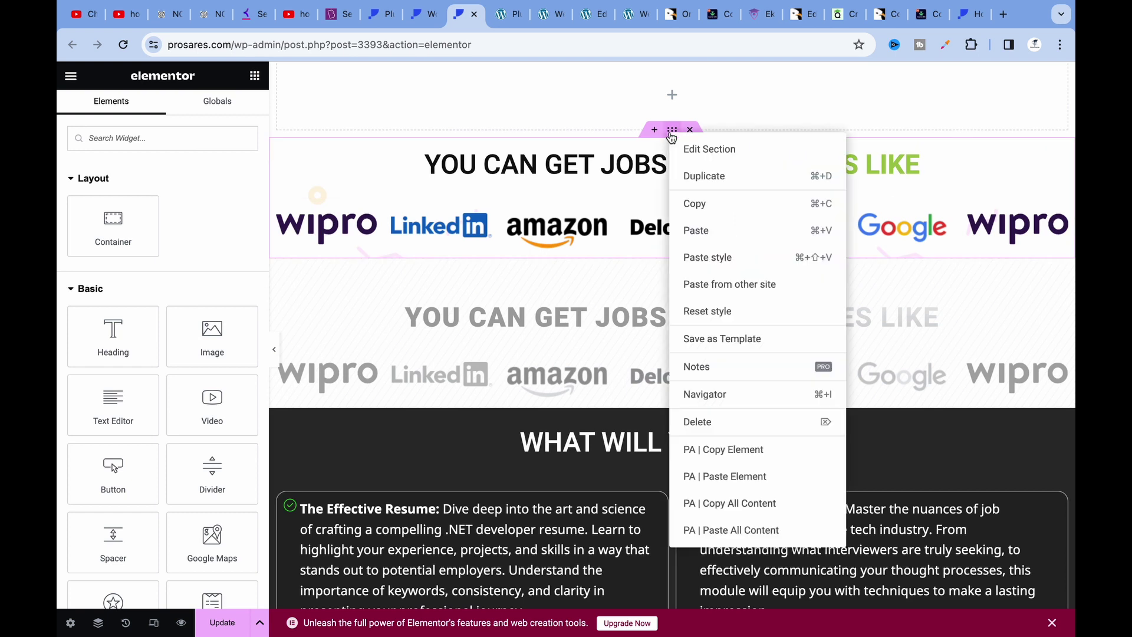
left_click(712, 207)
Switch to the thefinishingschool.in editor and paste the copied section from the other site below the event registration section.
left_click(615, 13)
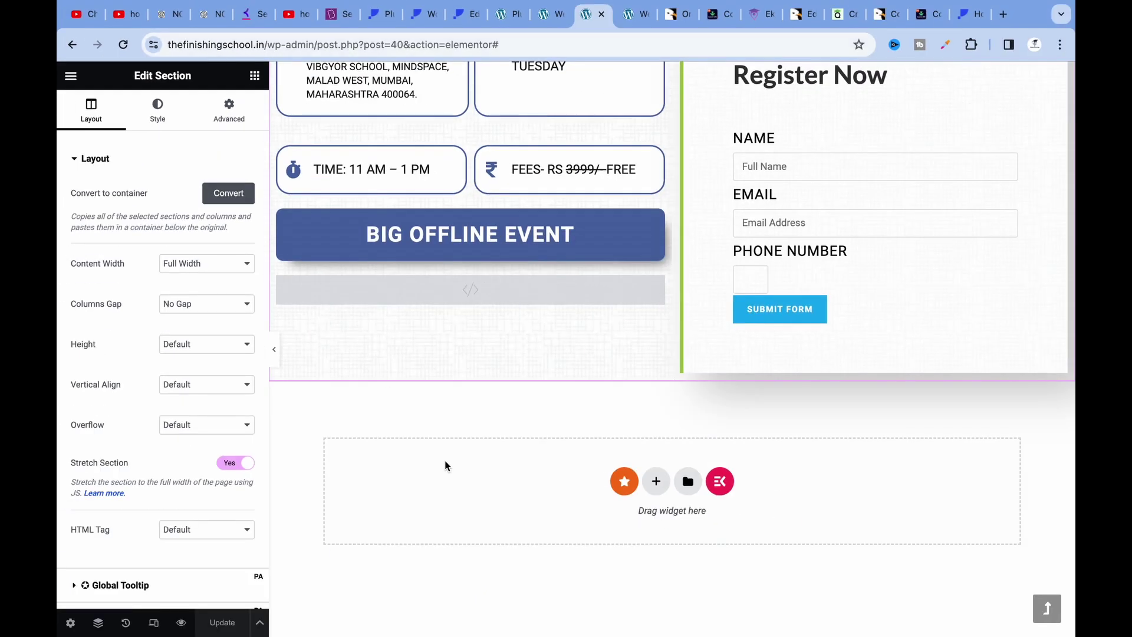
right_click(445, 466)
left_click(465, 504)
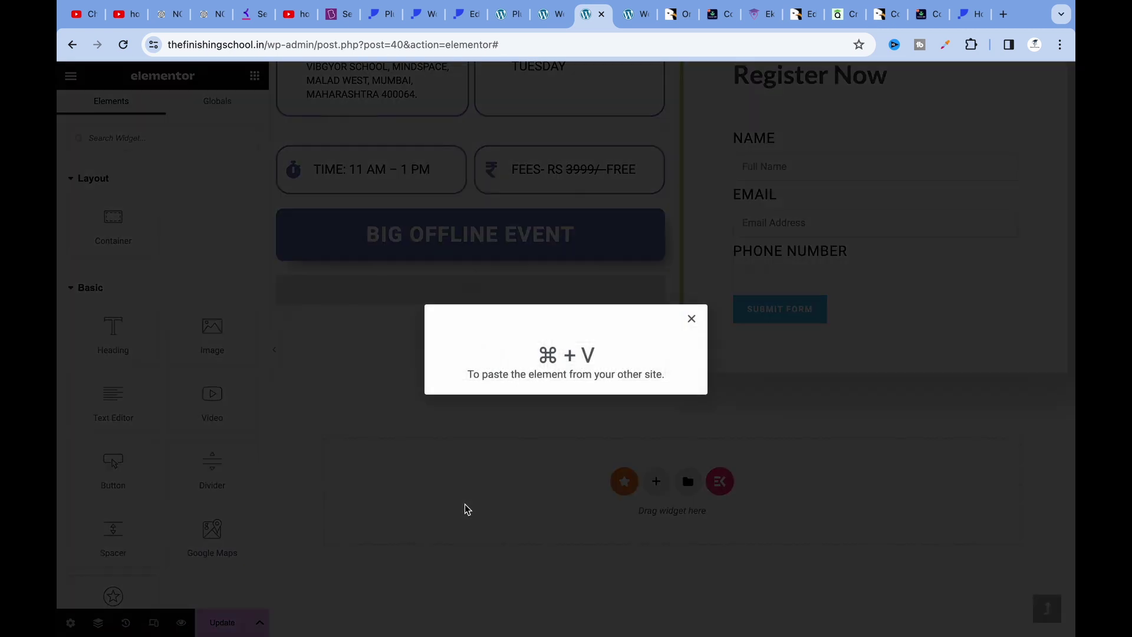
key("super+v")
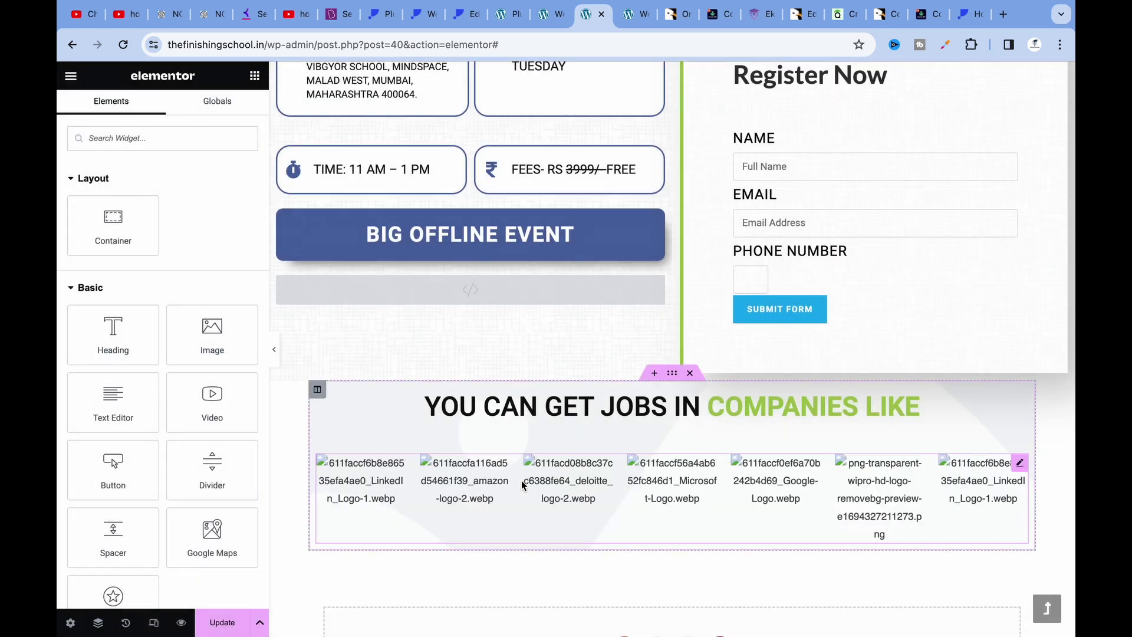
Set the pasted companies section's content width to Full Width, stretch the section, and update the page.
left_click(672, 374)
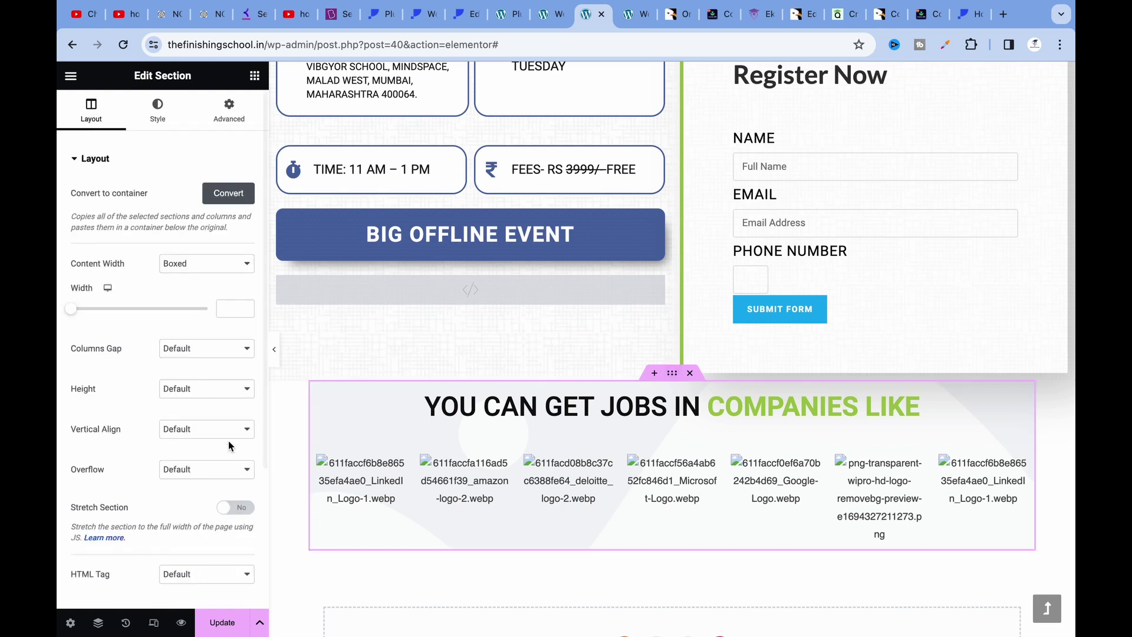
left_click(208, 263)
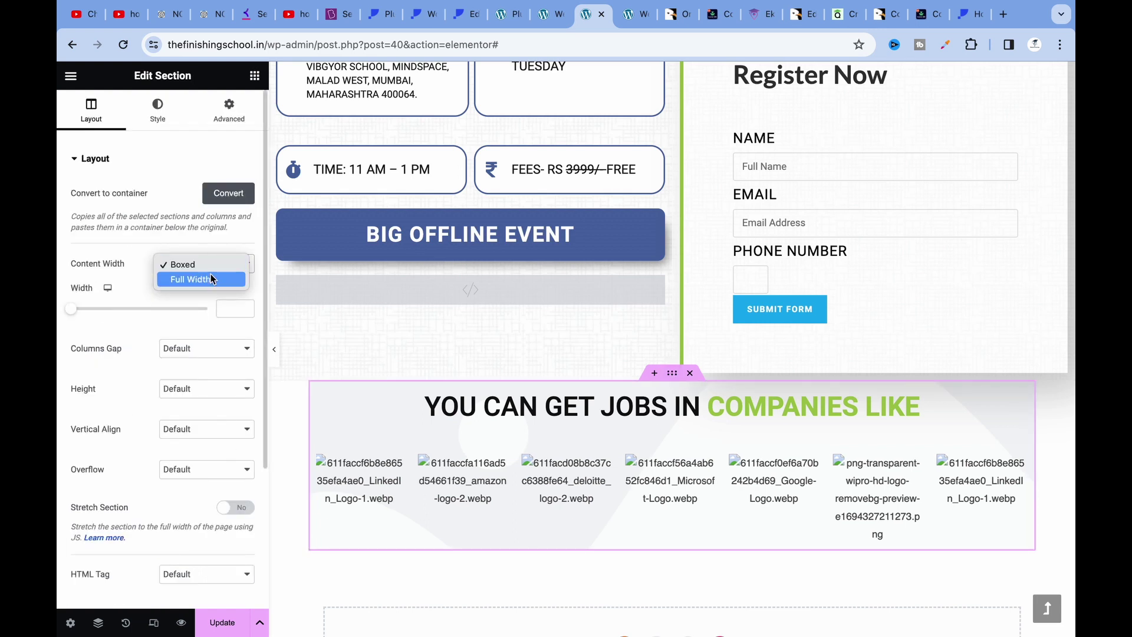
left_click(212, 278)
left_click(233, 629)
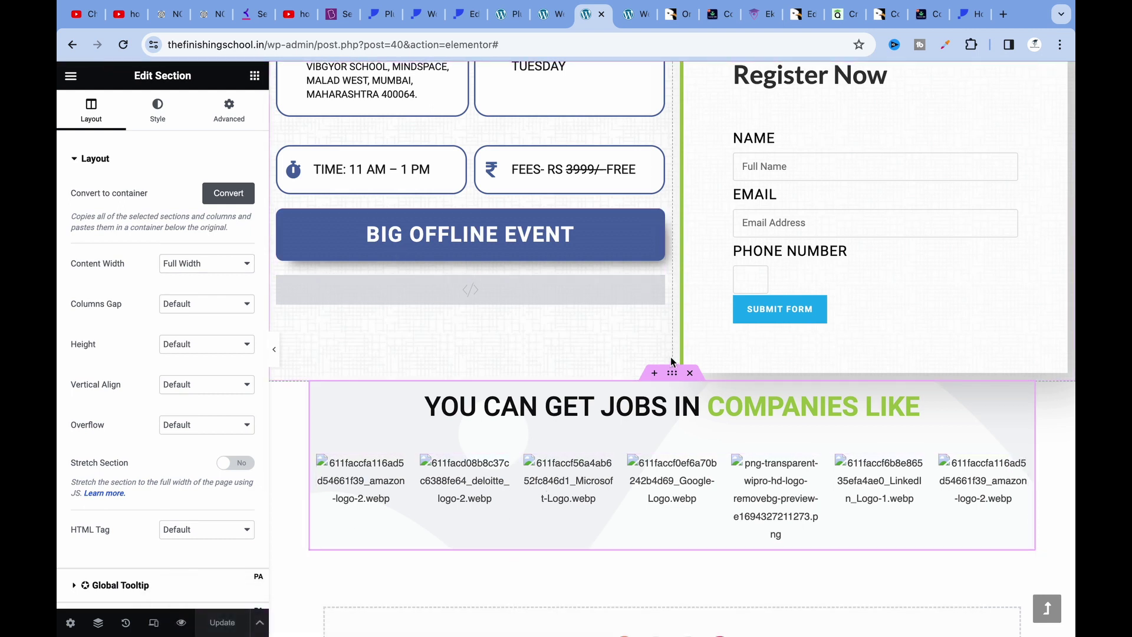
left_click(230, 464)
left_click(223, 622)
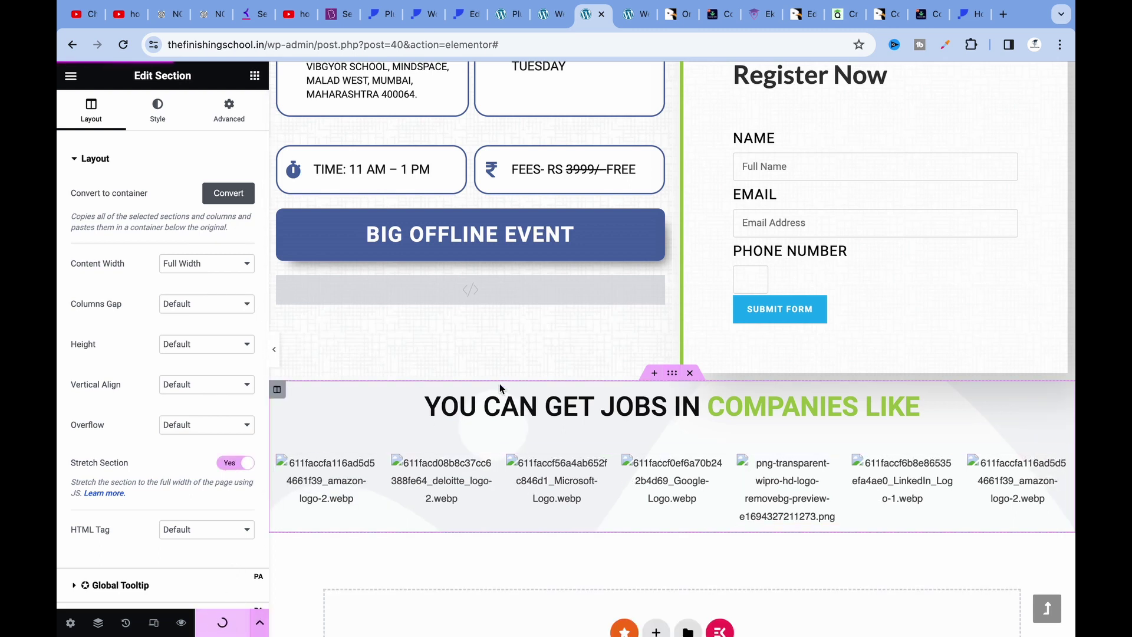
Look over the pasted companies section and return to the prosares.com Workshop page editor.
scroll(500, 383, "up", 2)
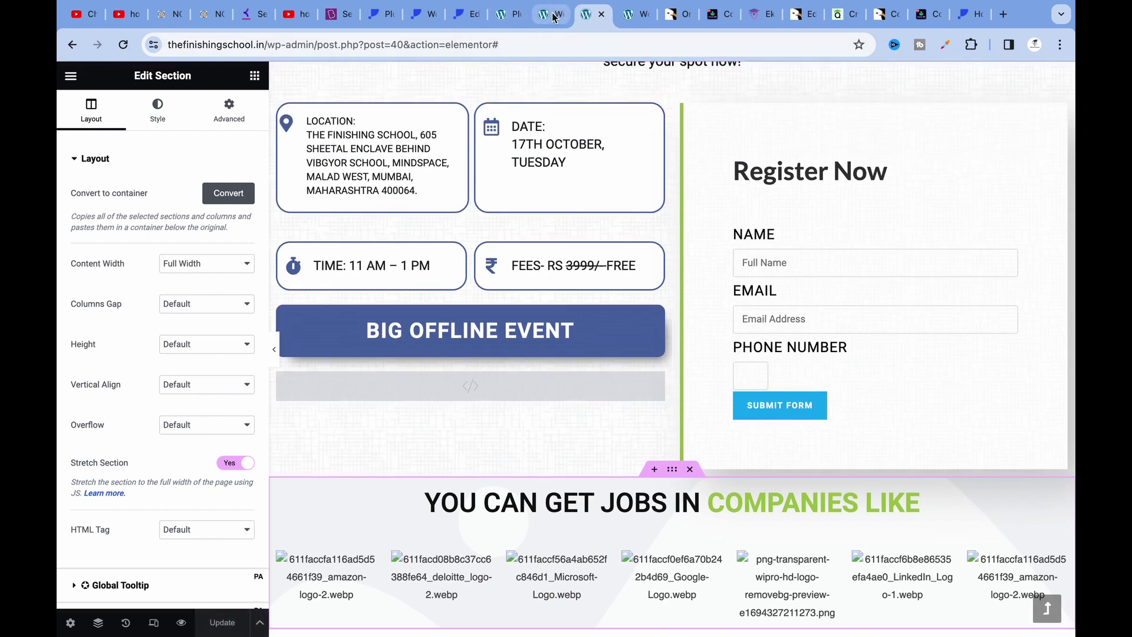
left_click(554, 16)
left_click(472, 16)
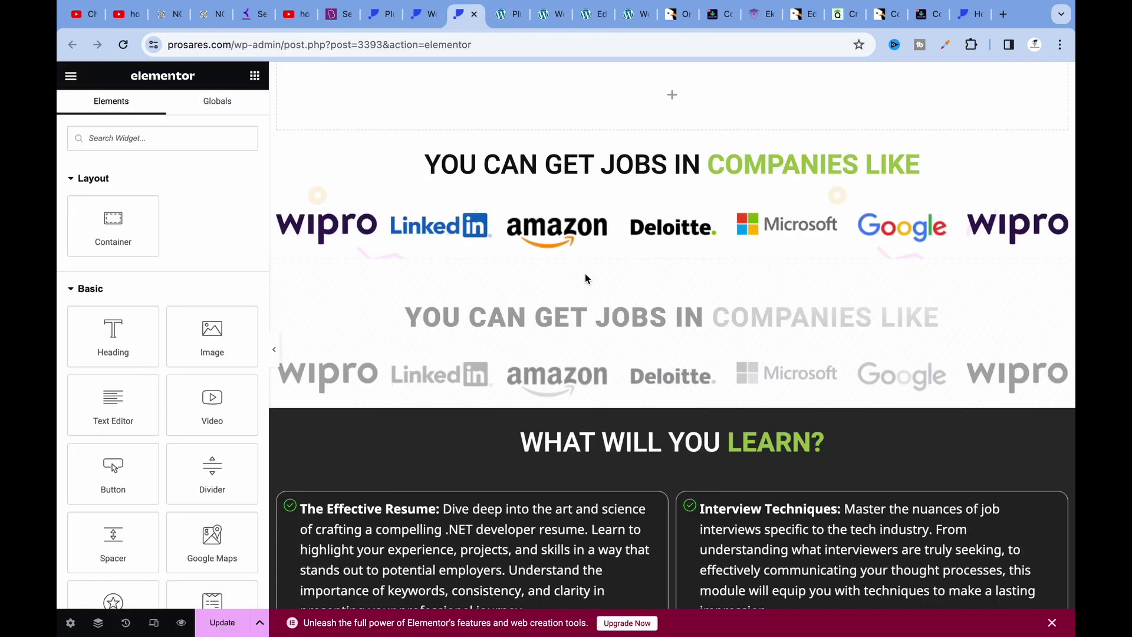